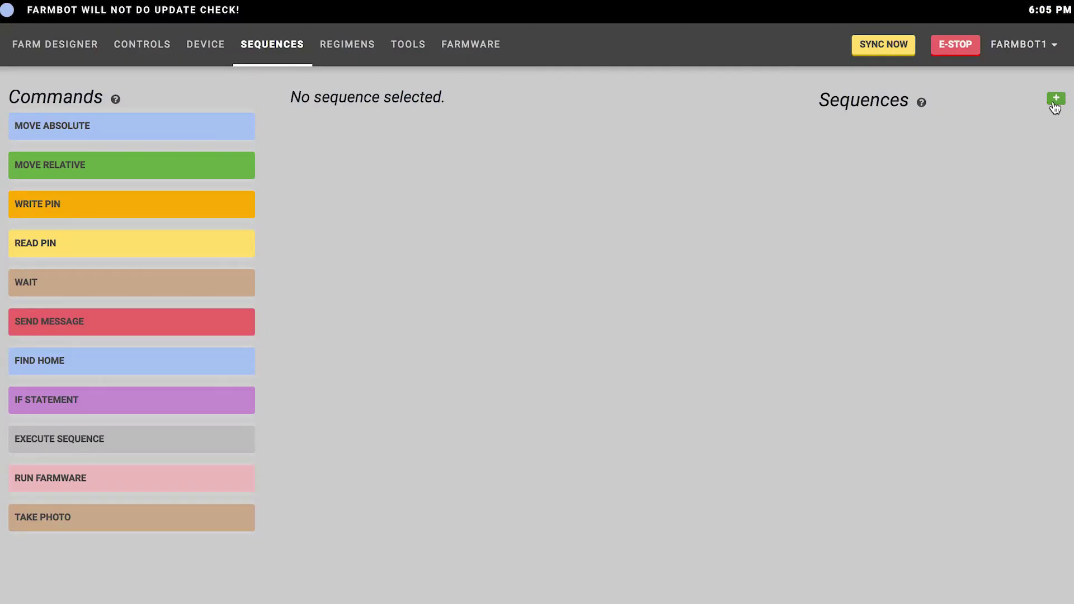
Step: Create a new, empty sequence, 'new sequence 1', from the Sequences page
click(1054, 100)
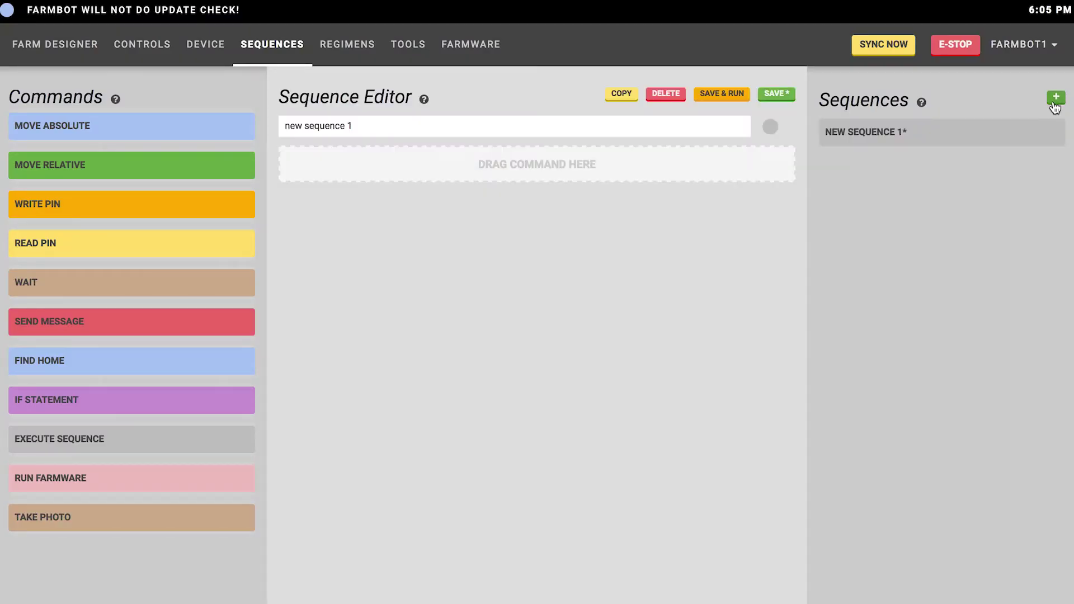
Step: Rename the sequence to 'Pickup the Watering Nozzle'
click(615, 125)
key(ctrl+a)
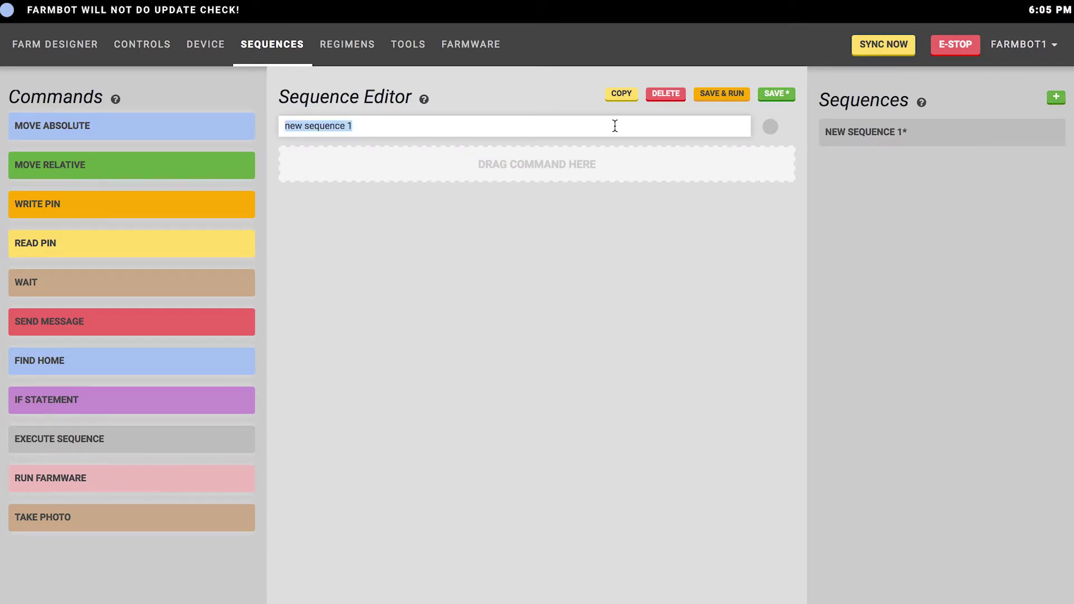
text(Pickup the Watering Nozzle)
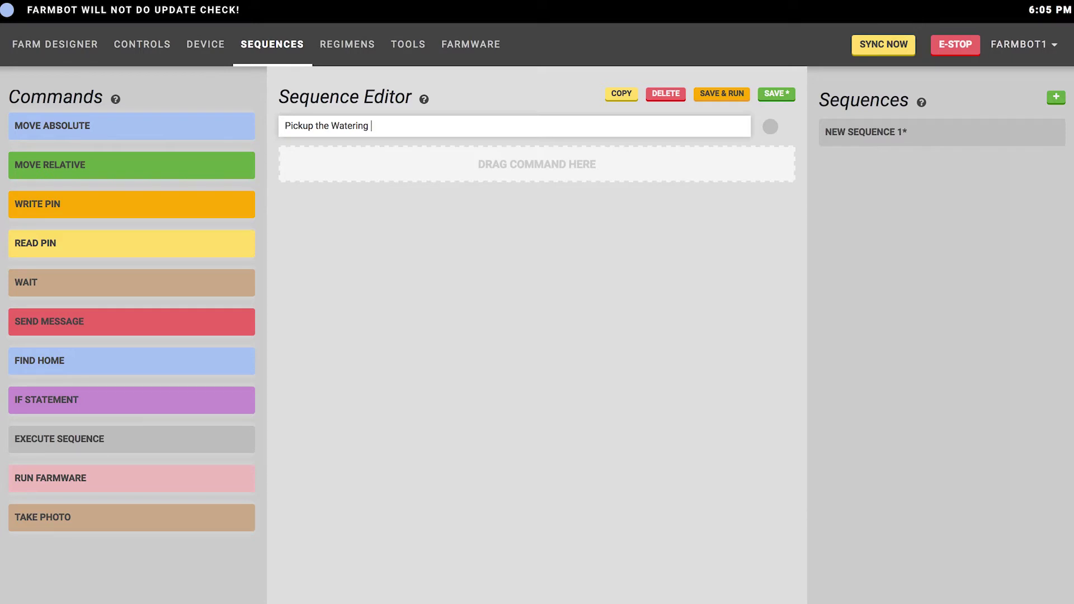
Step: Colour the sequence blue, save it, and add a Move Absolute step
click(772, 134)
click(721, 160)
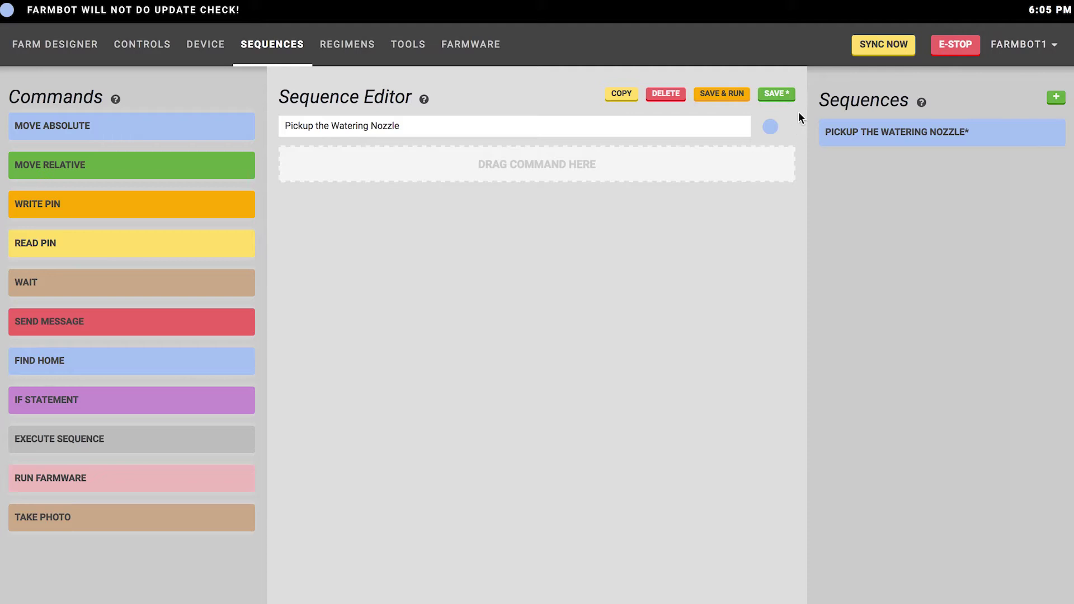
click(776, 94)
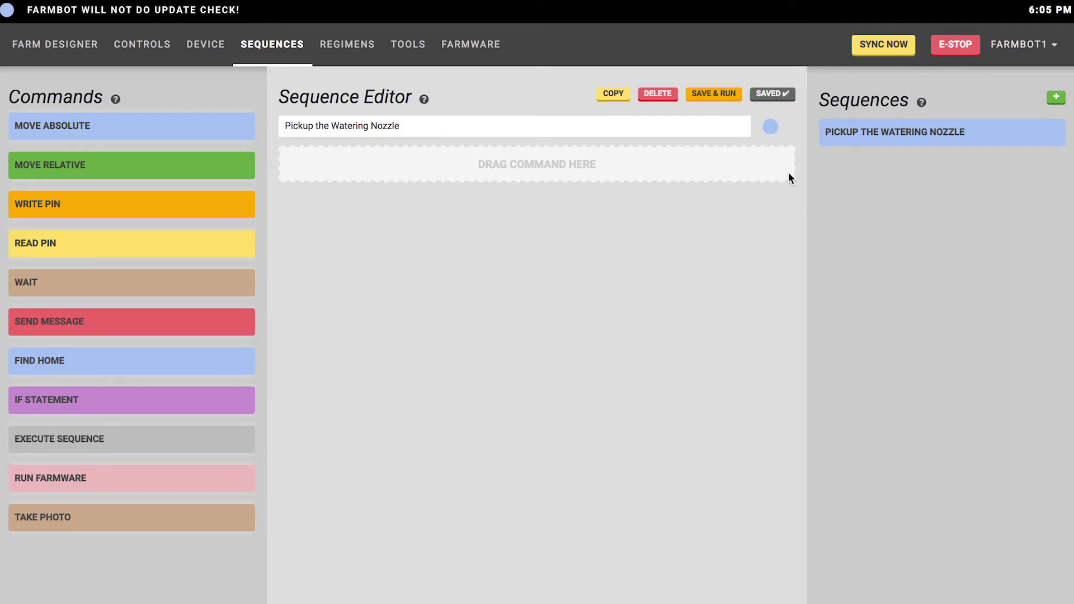
drag(116, 130, 364, 166)
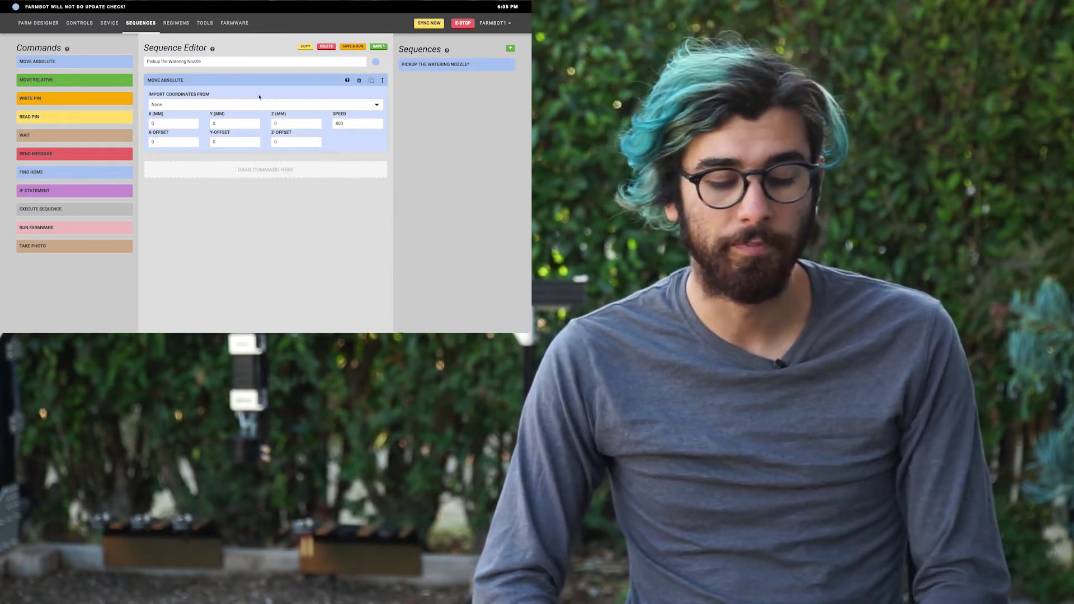
Step: Try X 37 and Y 33 in the Move Absolute step, then reset both to 0
click(174, 123)
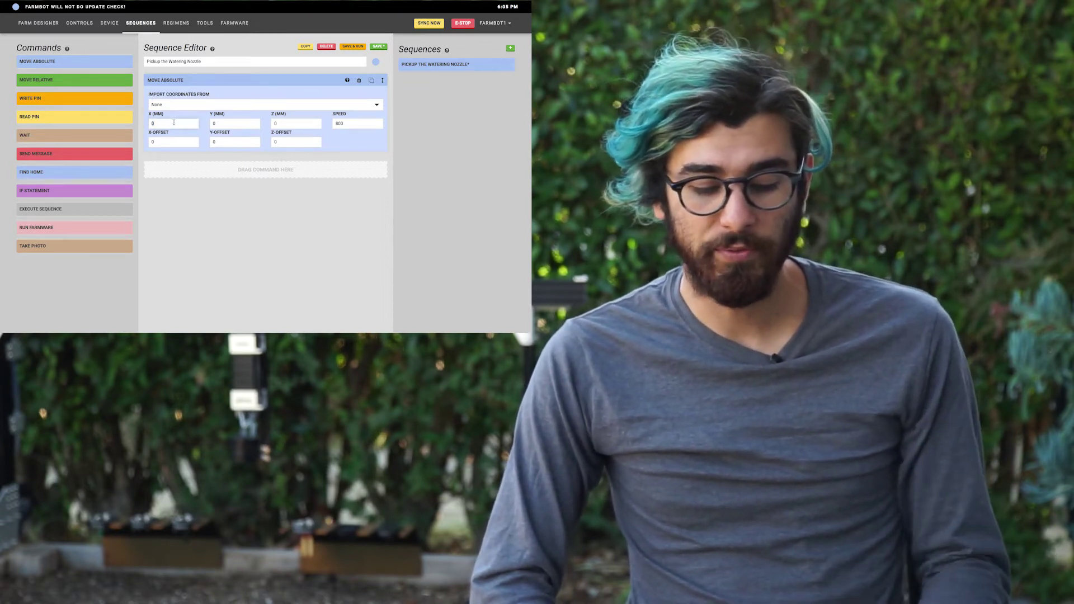
text(37)
key(Tab)
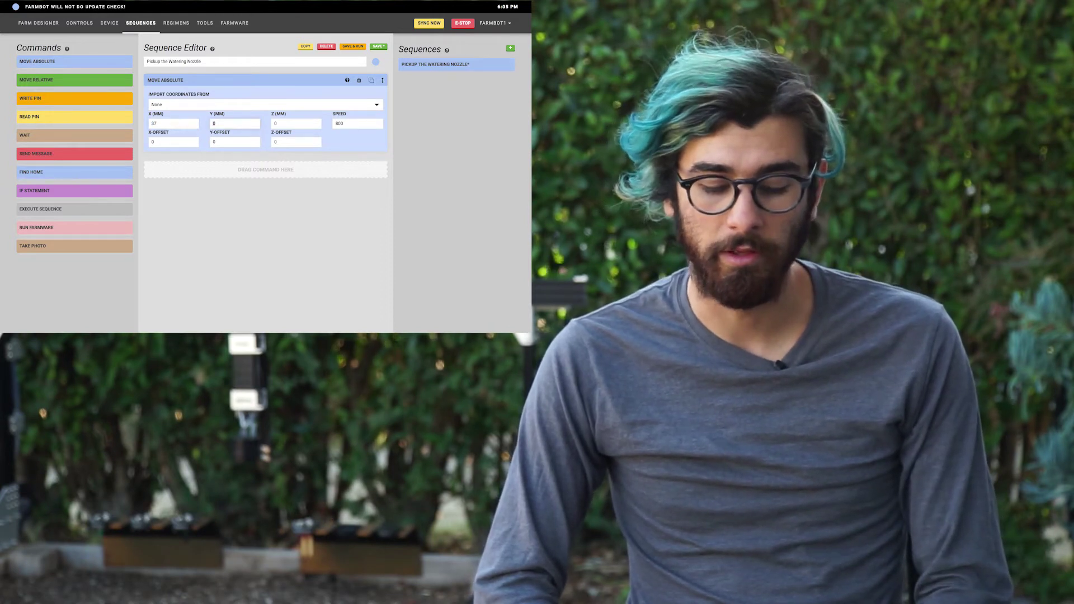
text(3)
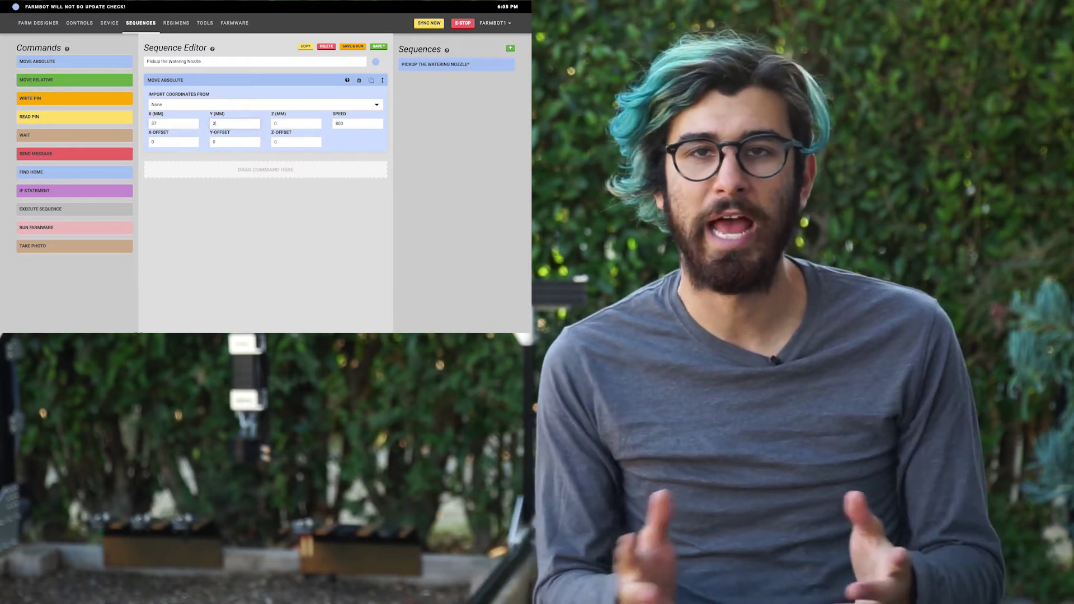
text(3)
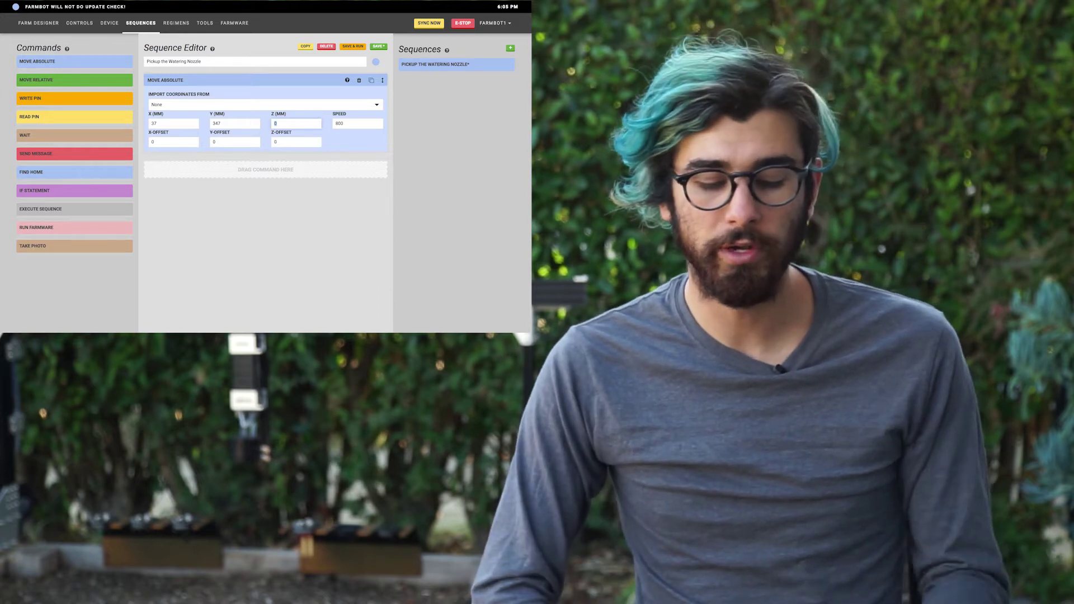
click(216, 123)
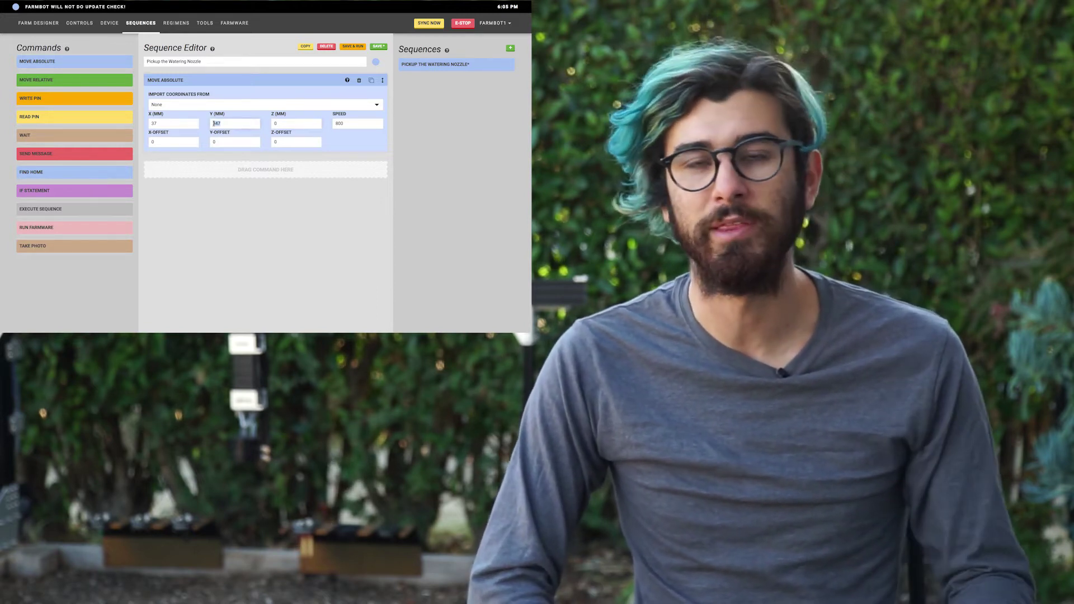
text(0)
click(176, 126)
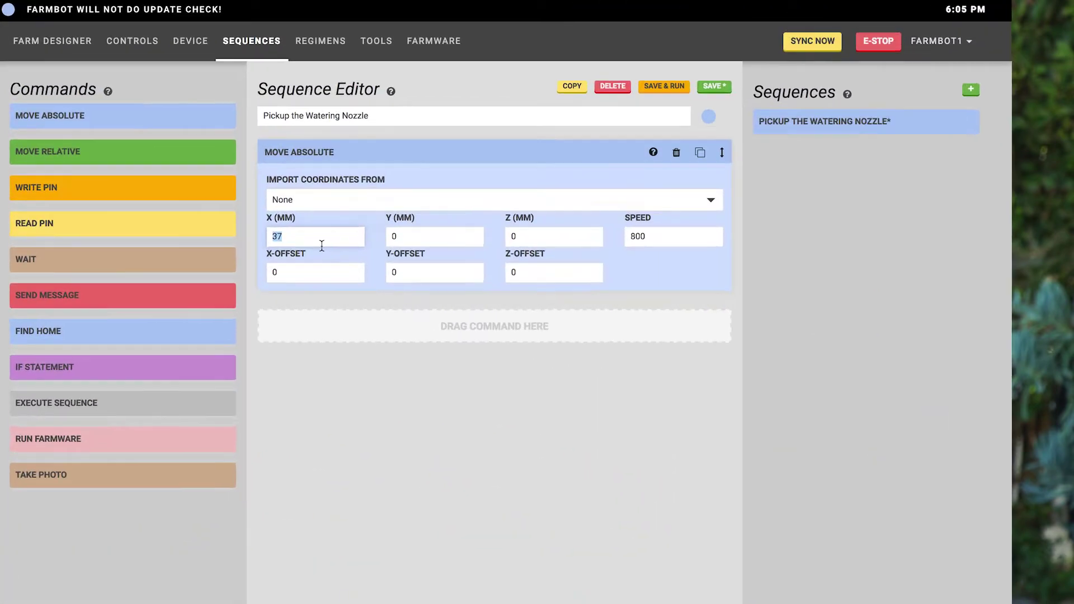
text(0)
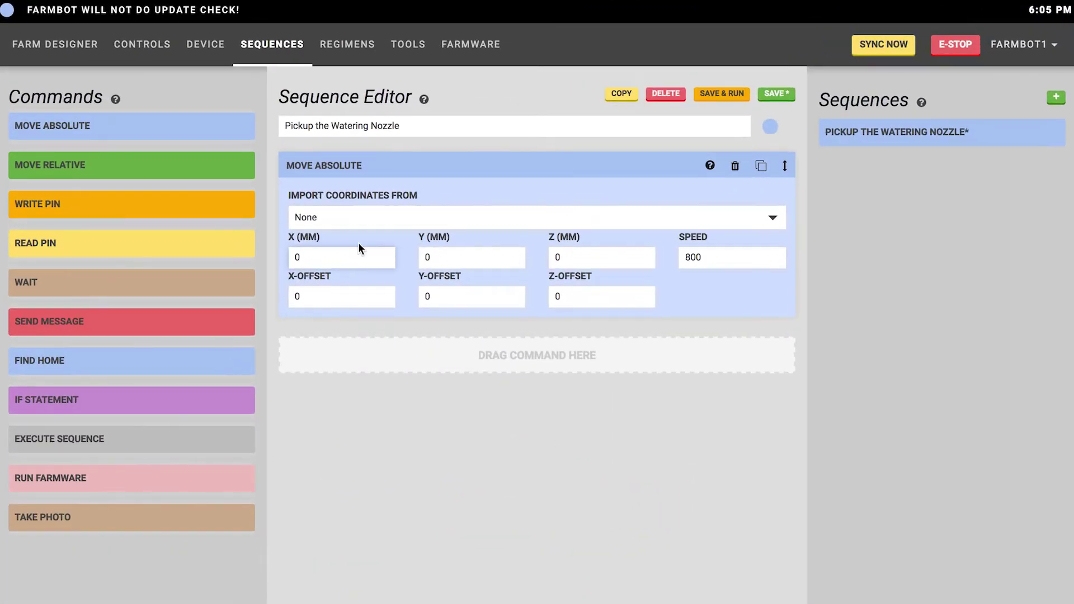
Step: Import the Move Absolute coordinates from the Watering Nozzle tool (37, 447, -223) and select the Z-offset
click(306, 217)
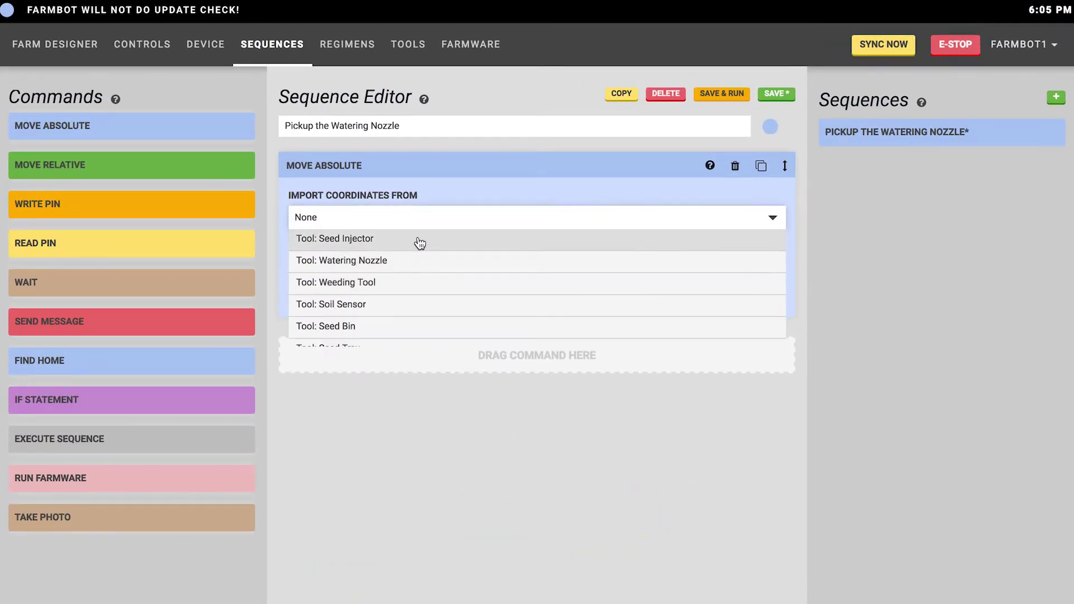
scroll(419, 295, down, 2)
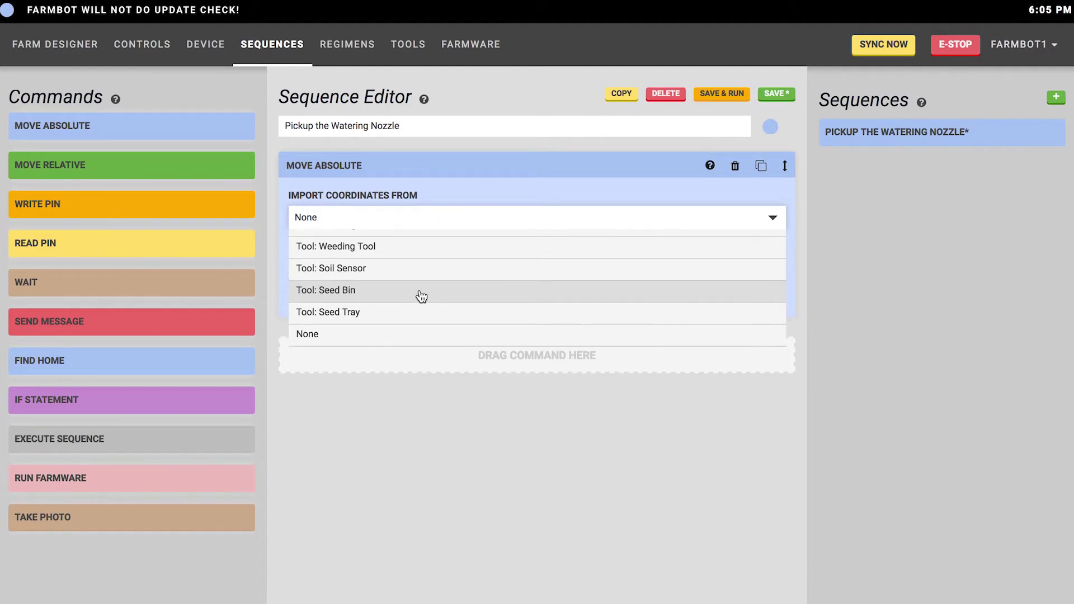
scroll(420, 296, up, 2)
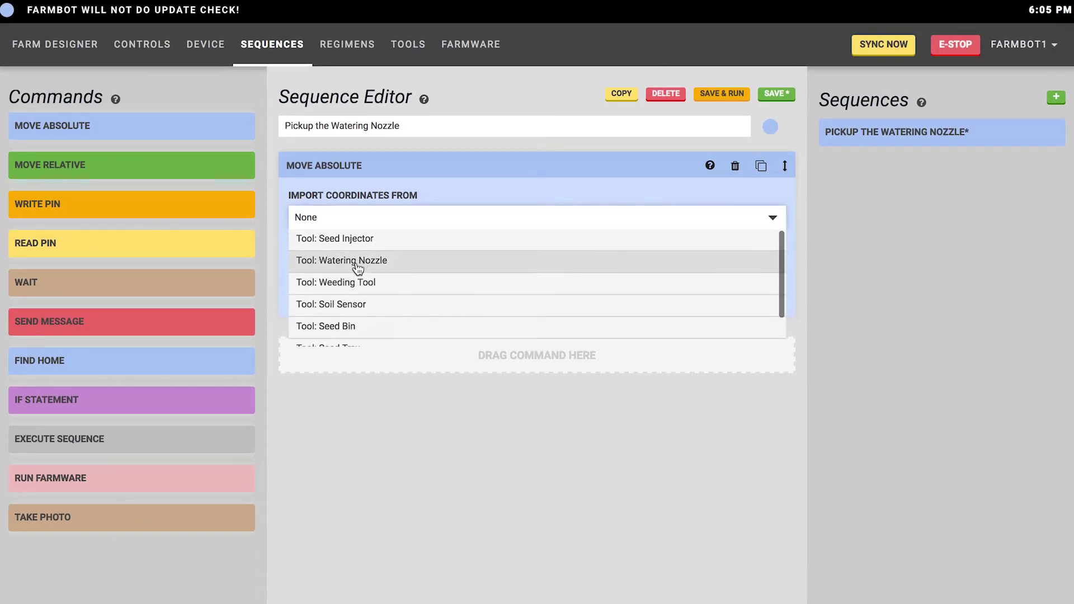
click(370, 261)
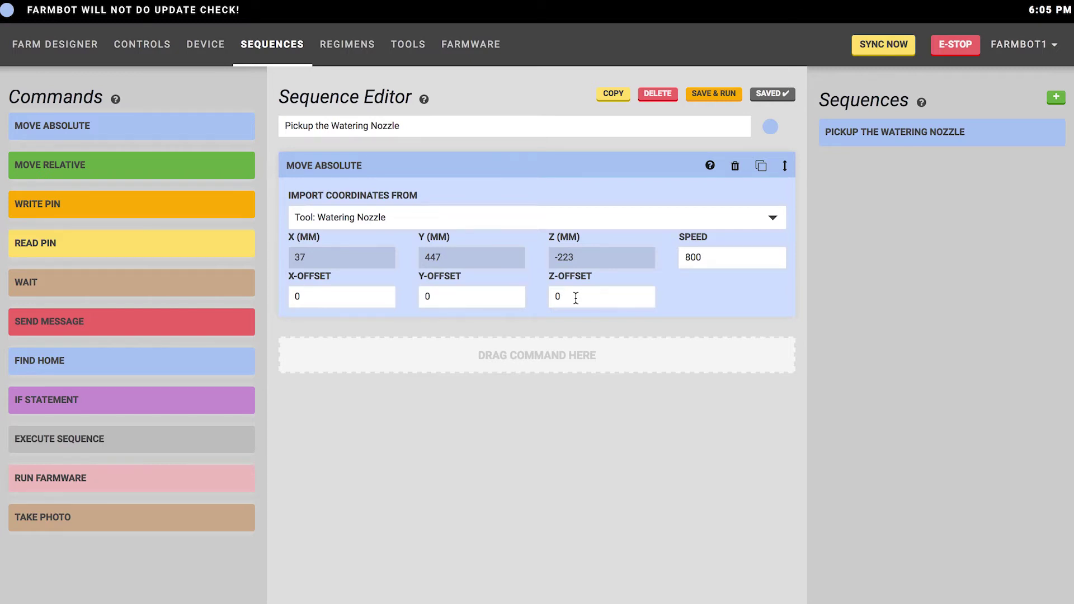
double_click(575, 298)
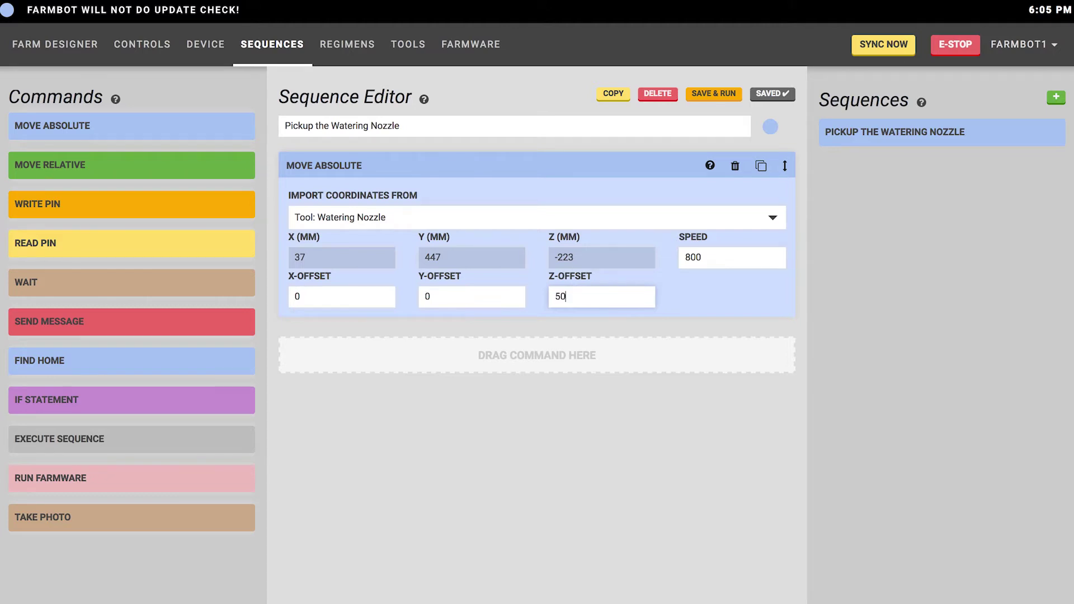
Step: Set Z-offset 50, duplicate the step, give the copy Z-offset 0, and duplicate it again
text(50)
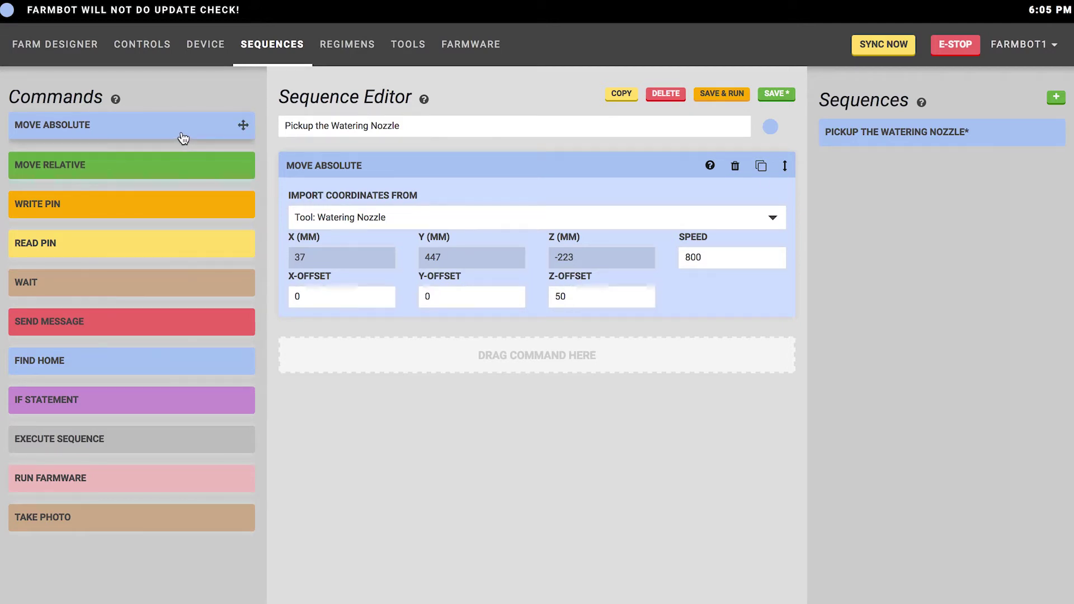
click(760, 166)
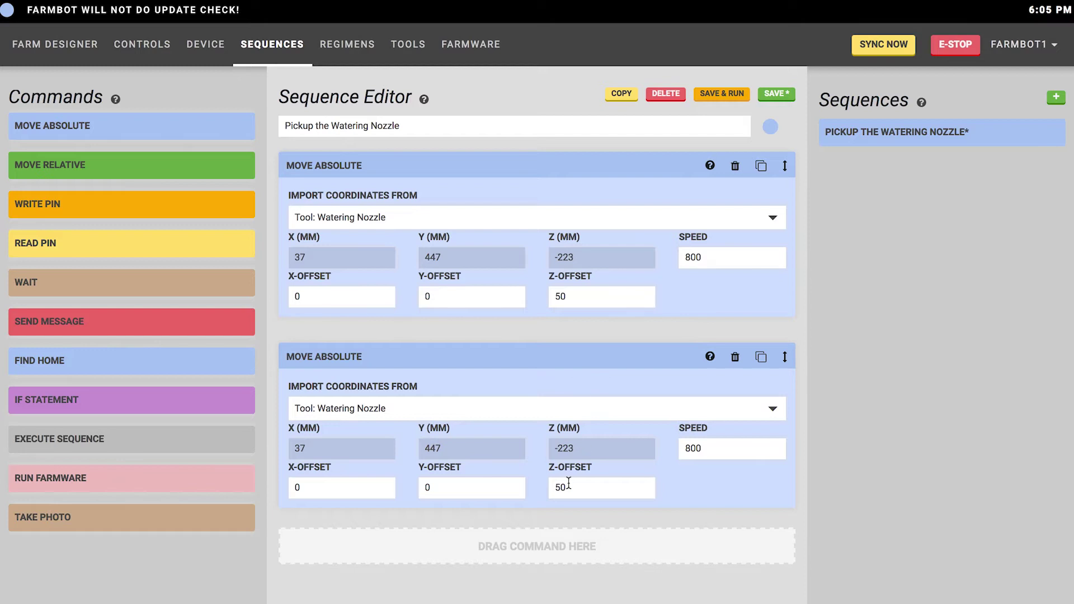
click(572, 301)
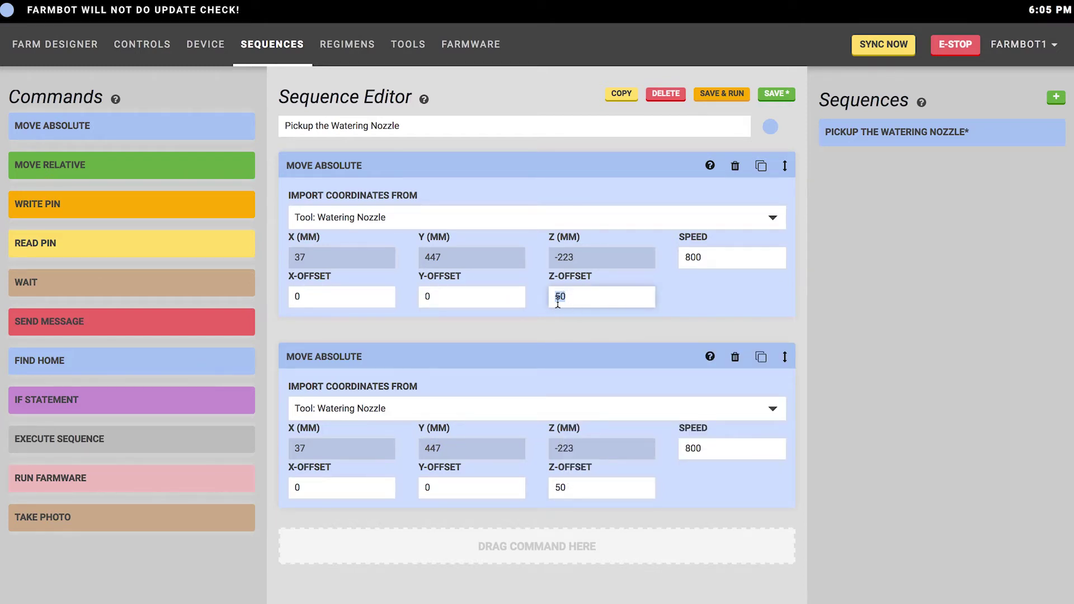
click(579, 491)
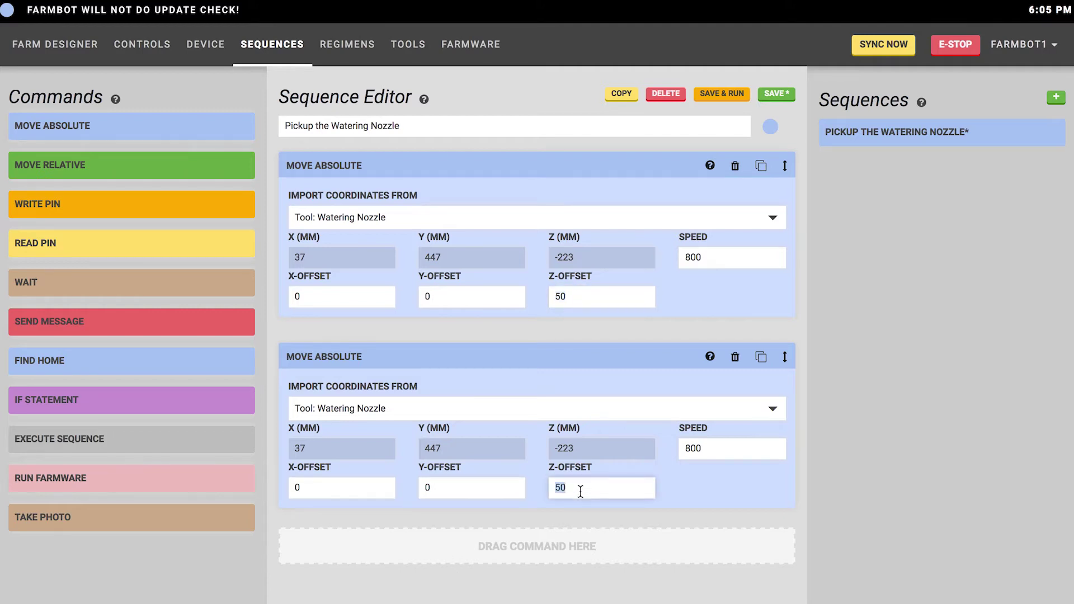
text(0)
click(693, 511)
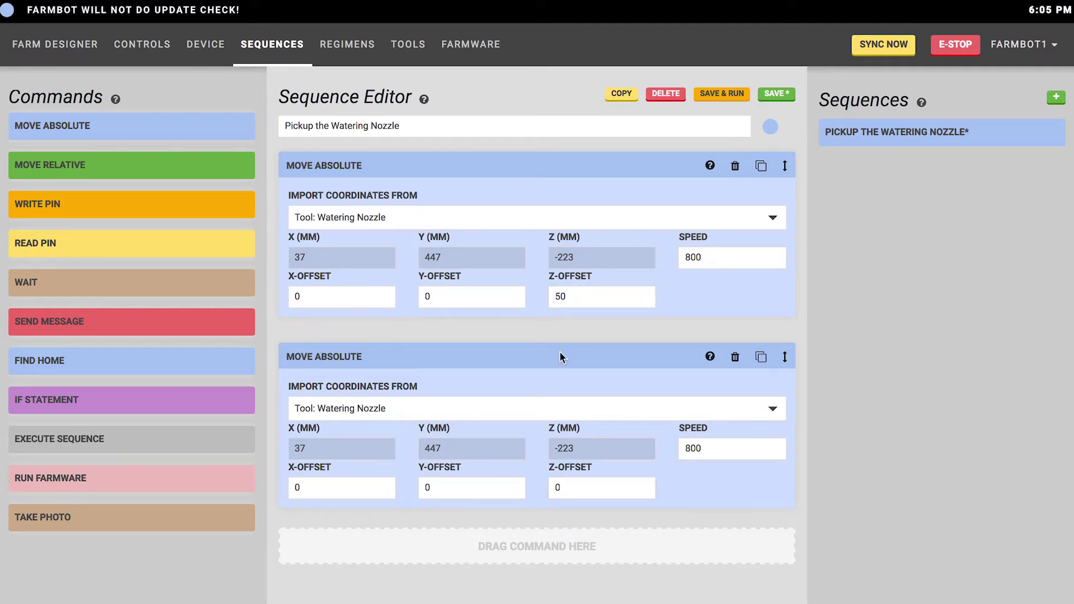
click(761, 357)
Step: Scroll down to the third Move Absolute step and edit its X-offset field
scroll(617, 455, down, 2)
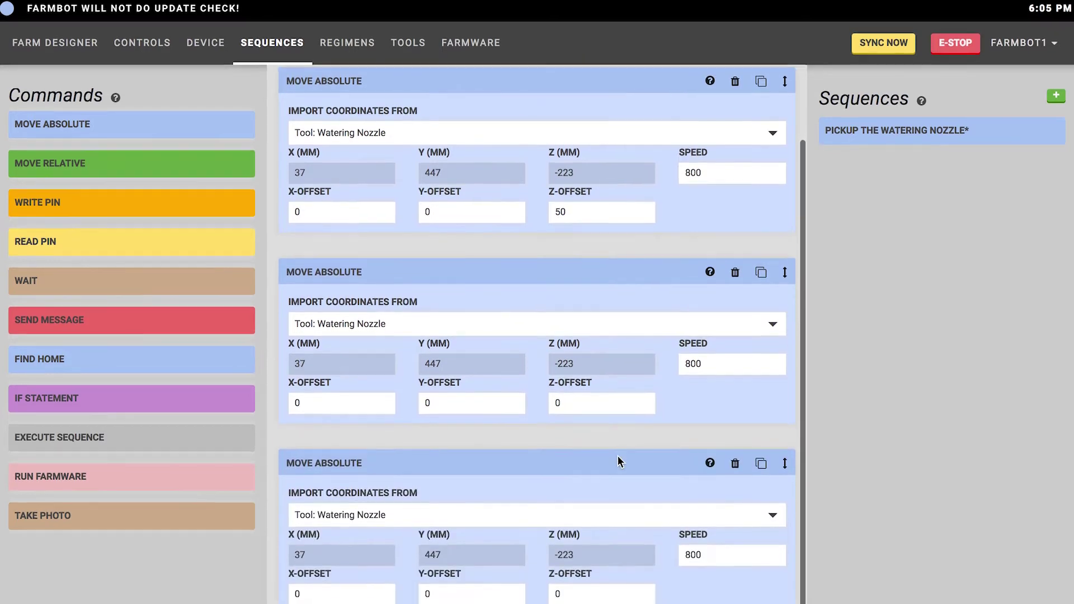
click(368, 597)
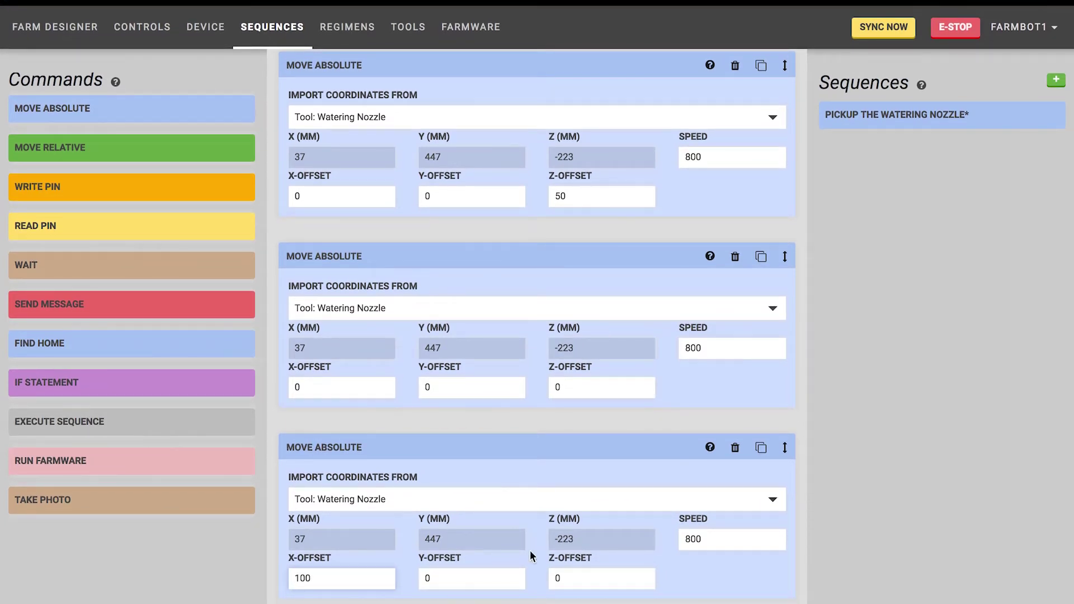
scroll(536, 417, up, 1)
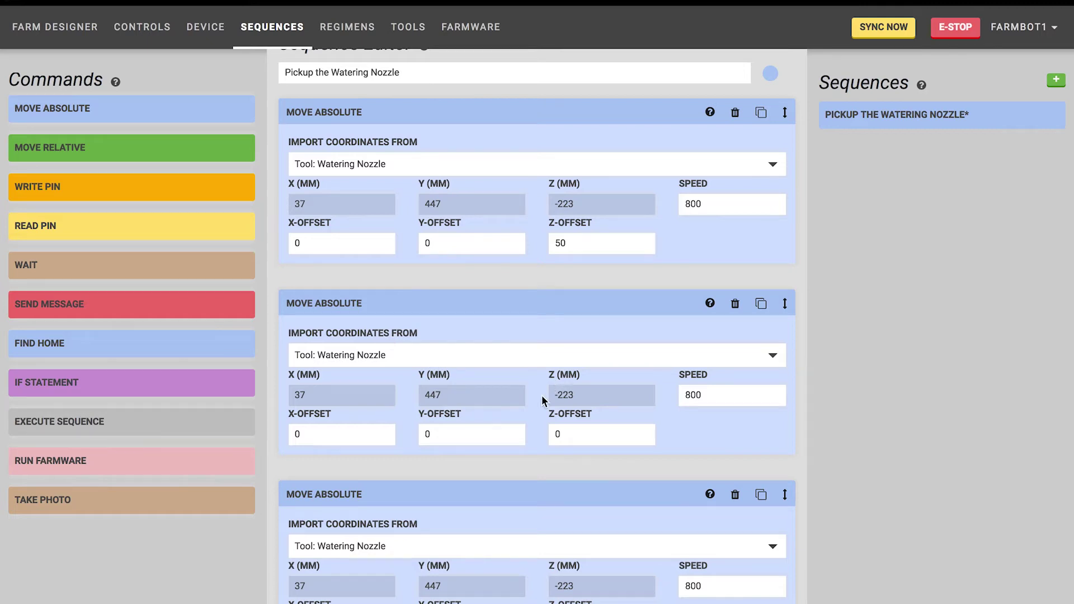
scroll(542, 398, down, 1)
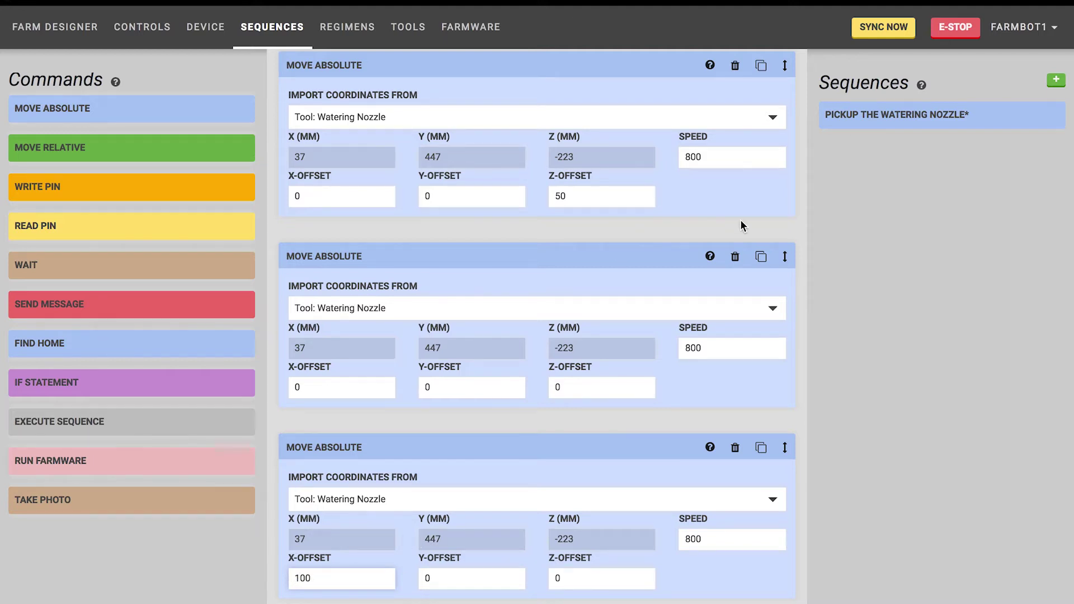
scroll(712, 207, up, 1)
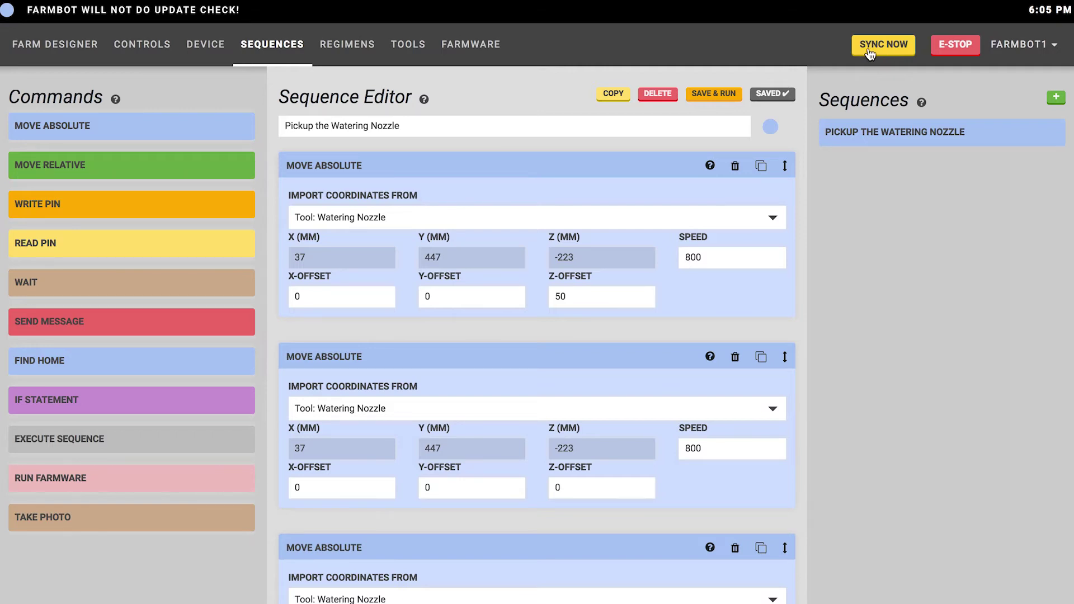
Step: Sync the saved Pickup the Watering Nozzle sequence to the FarmBot
click(884, 50)
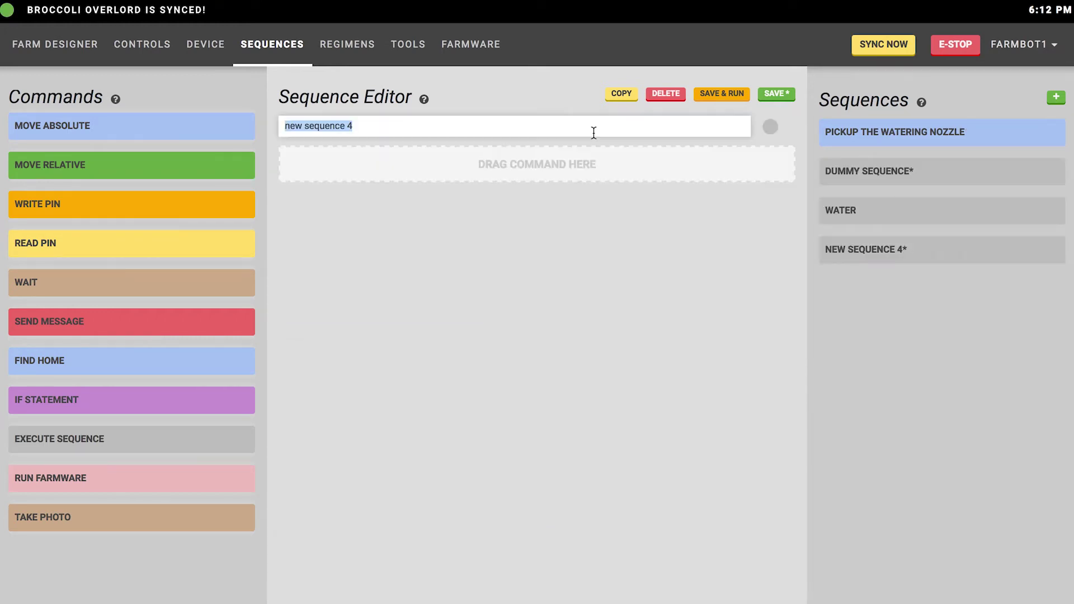
Step: Name the new sequence 'Putting away watering nozzle'
text(Putting away)
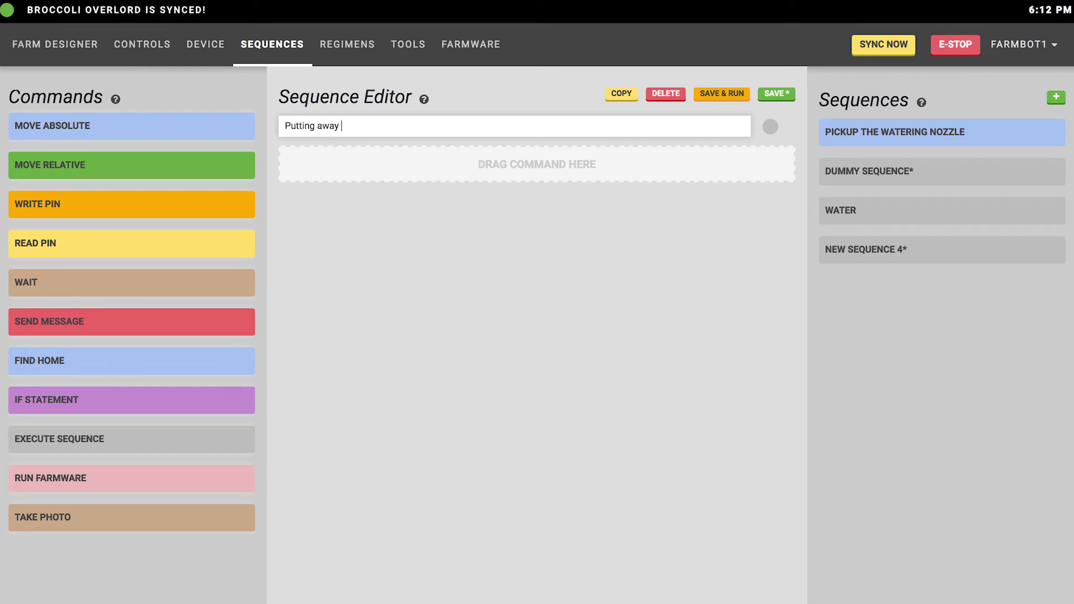
text( waterin)
click(777, 95)
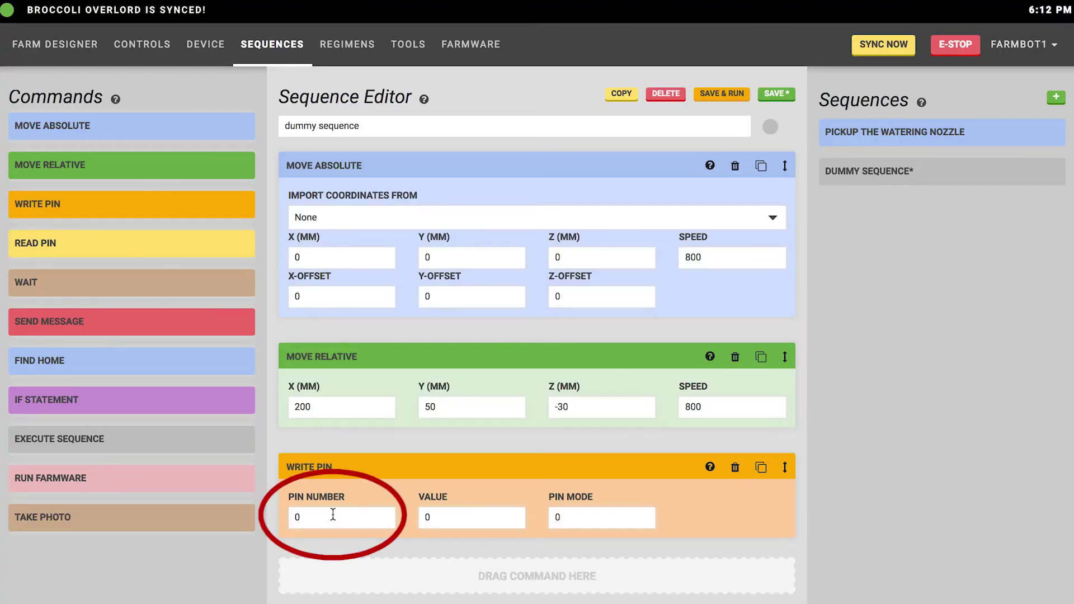
Step: Set the Write Pin step to pin 13 with value 1, then edit its pin mode
double_click(332, 514)
text(13)
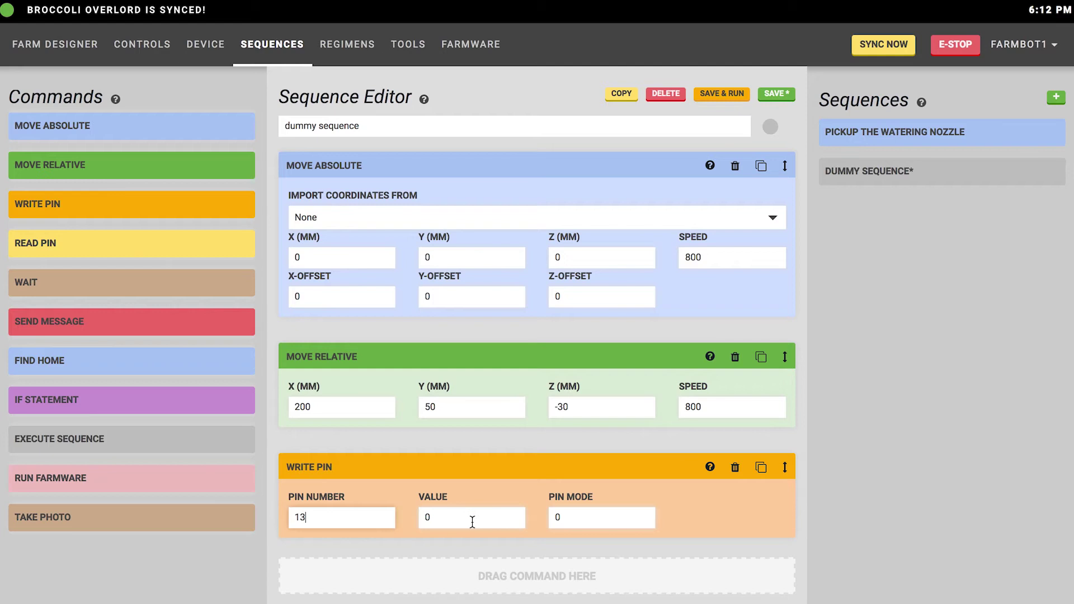
double_click(472, 520)
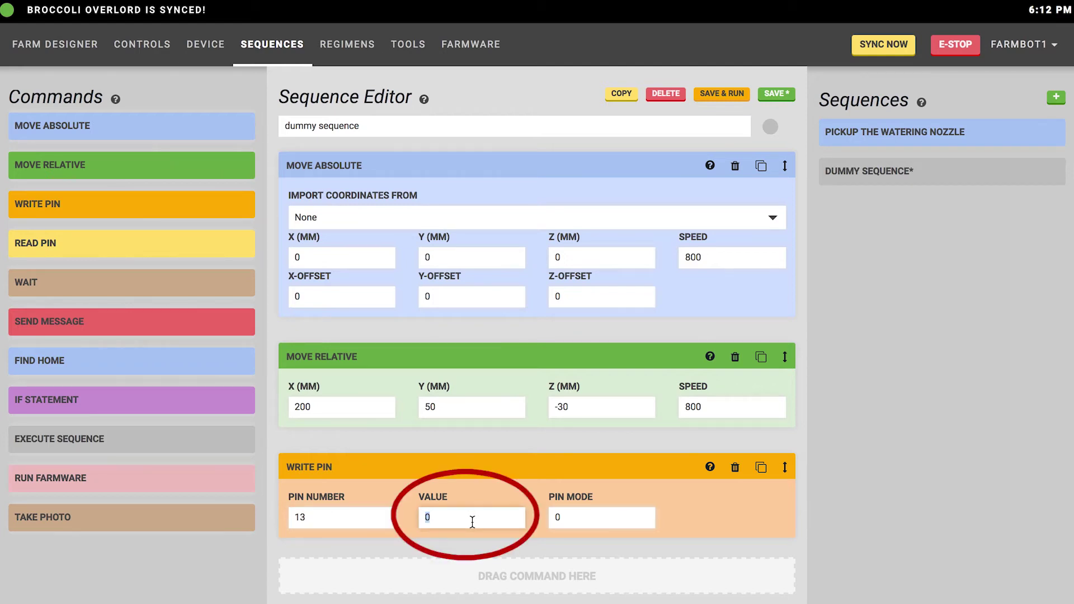
text(1)
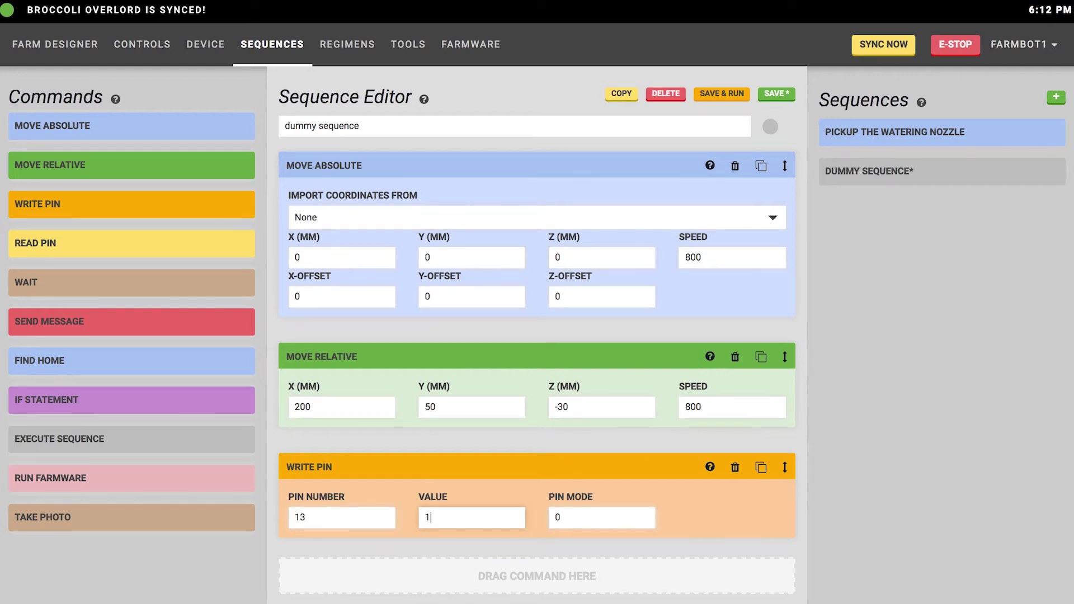
click(561, 517)
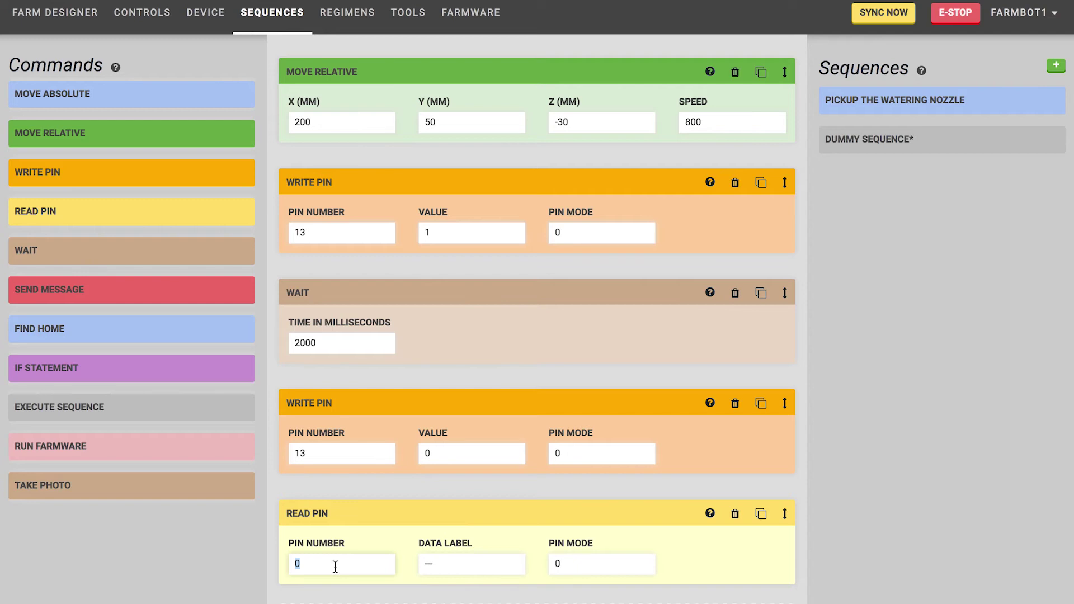
Step: Replace the Read Pin's data label with 'Soil Sensor'
double_click(469, 566)
text(Soi)
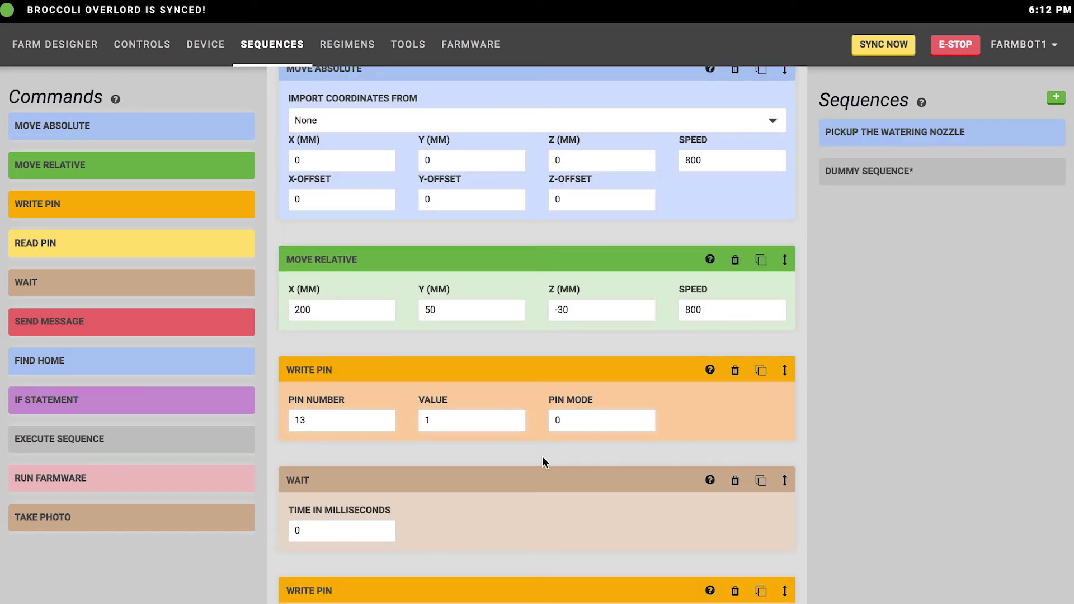
Step: Select the Wait step's 0 millisecond delay value so it can be replaced
double_click(313, 528)
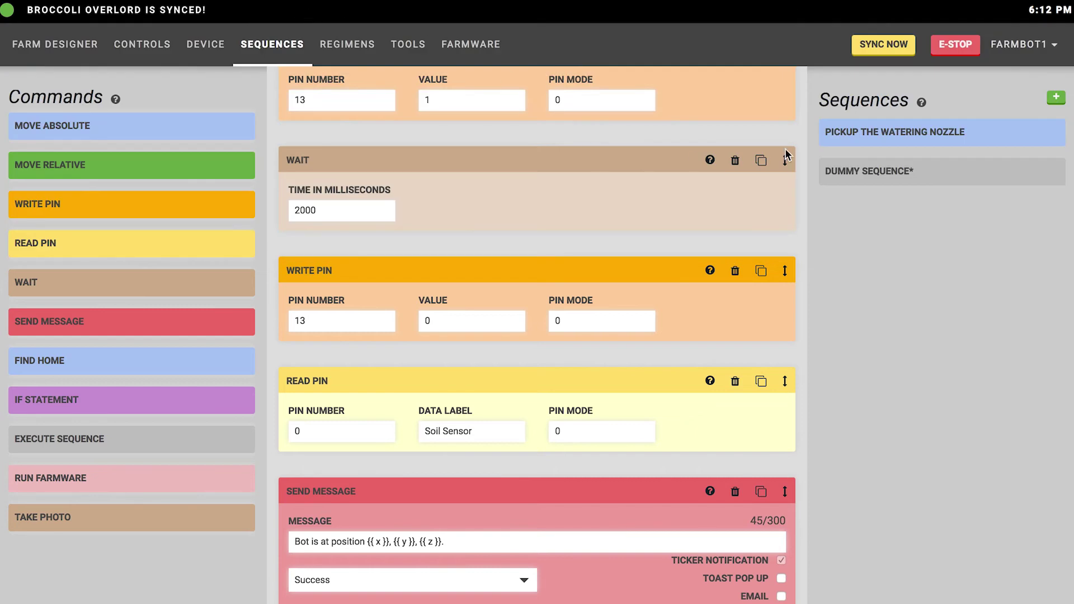
Step: Finish the 'Bot is at position {{ x }}, {{ y }}, {{ z }}.' message and open the message type list
scroll(780, 573, down, 1)
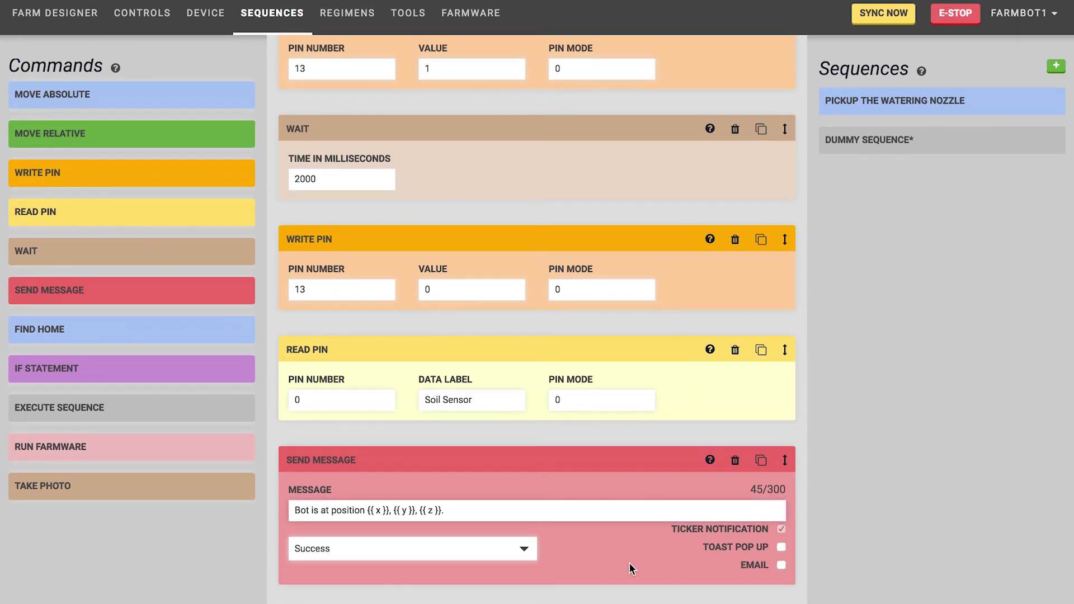
click(471, 506)
scroll(607, 491, down, 1)
click(475, 501)
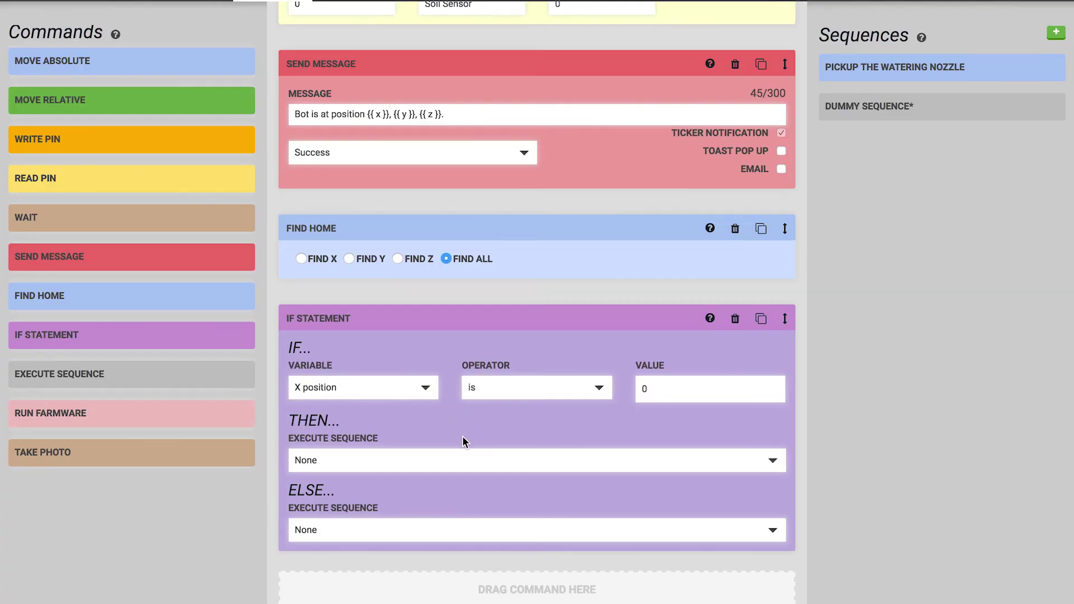
click(359, 393)
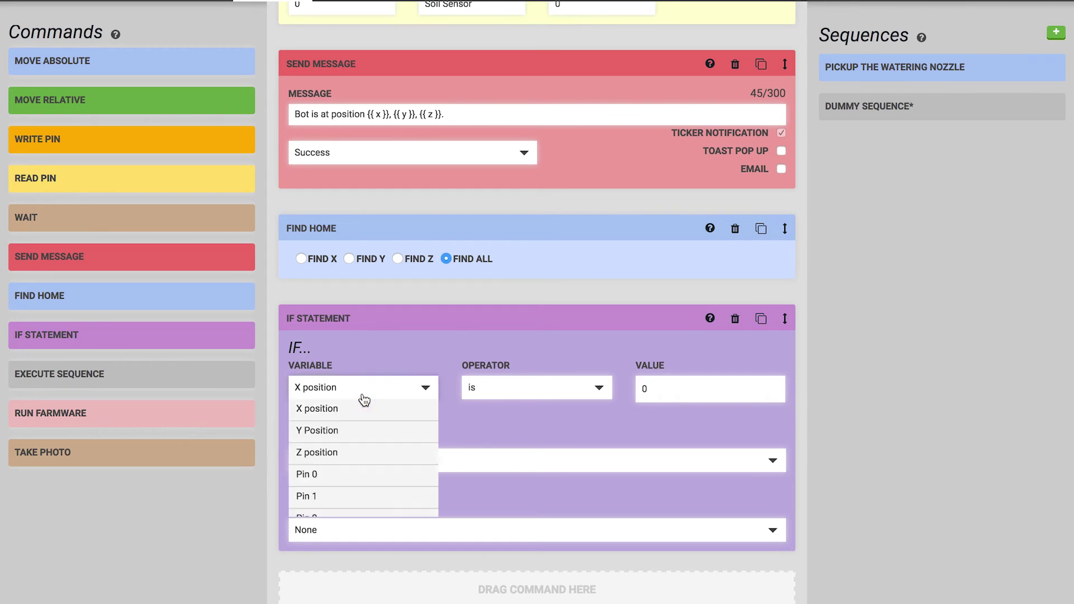
click(401, 387)
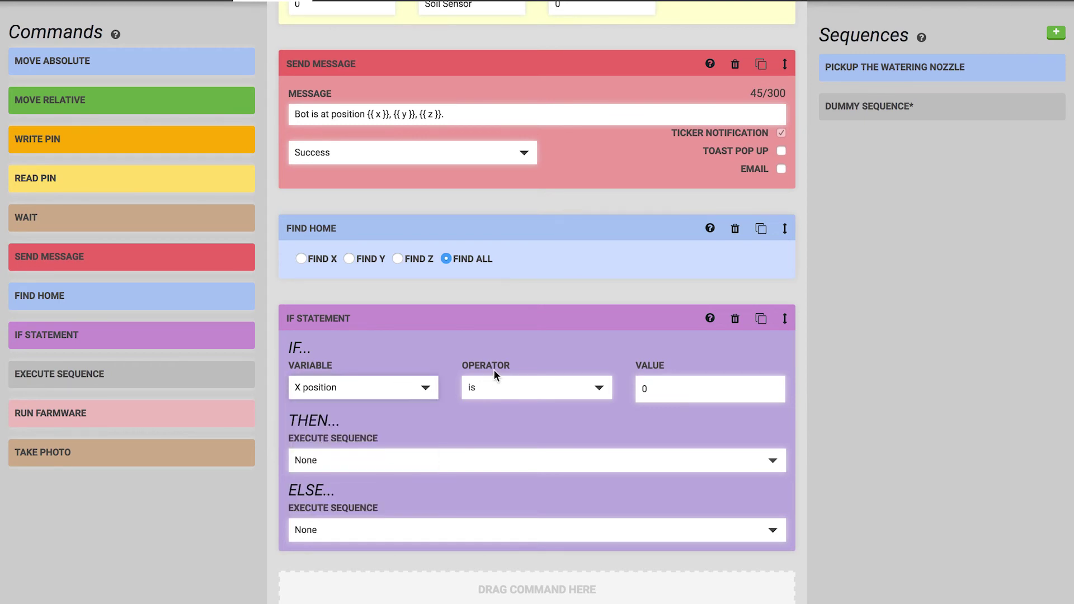
click(529, 387)
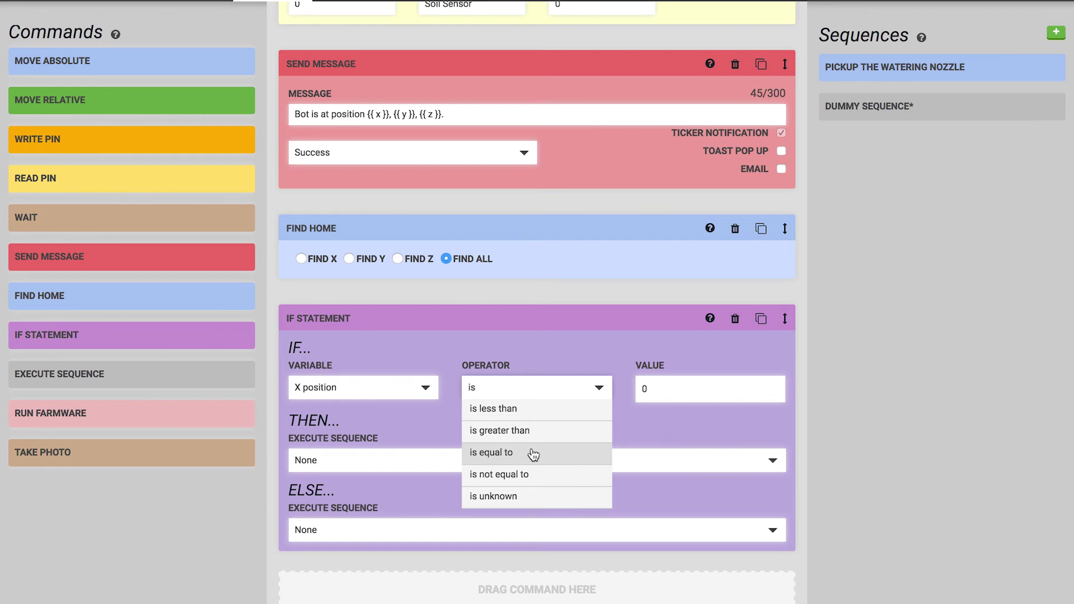
click(564, 396)
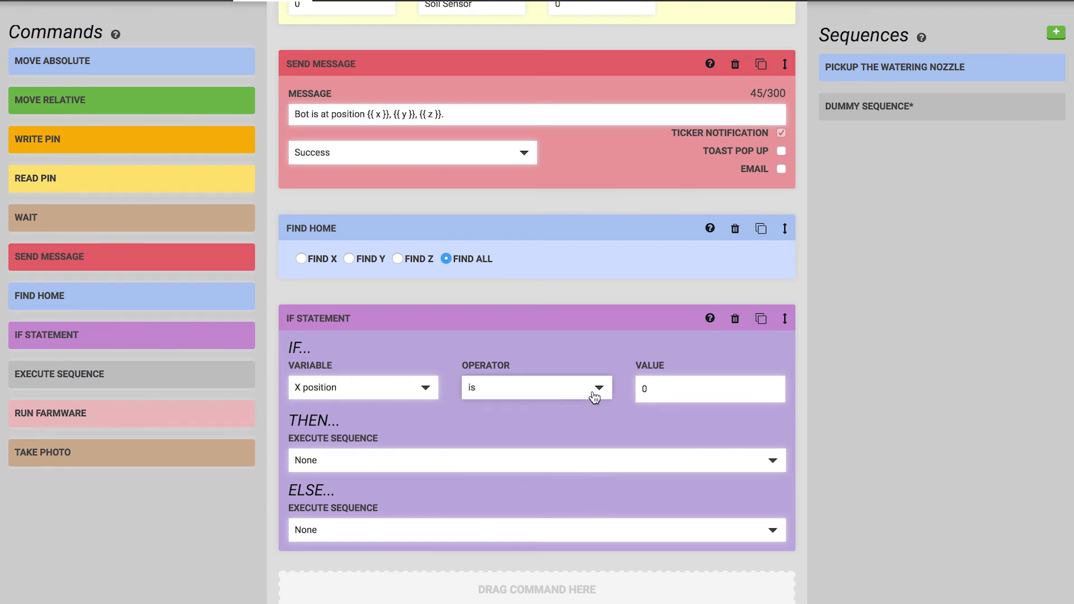
click(394, 467)
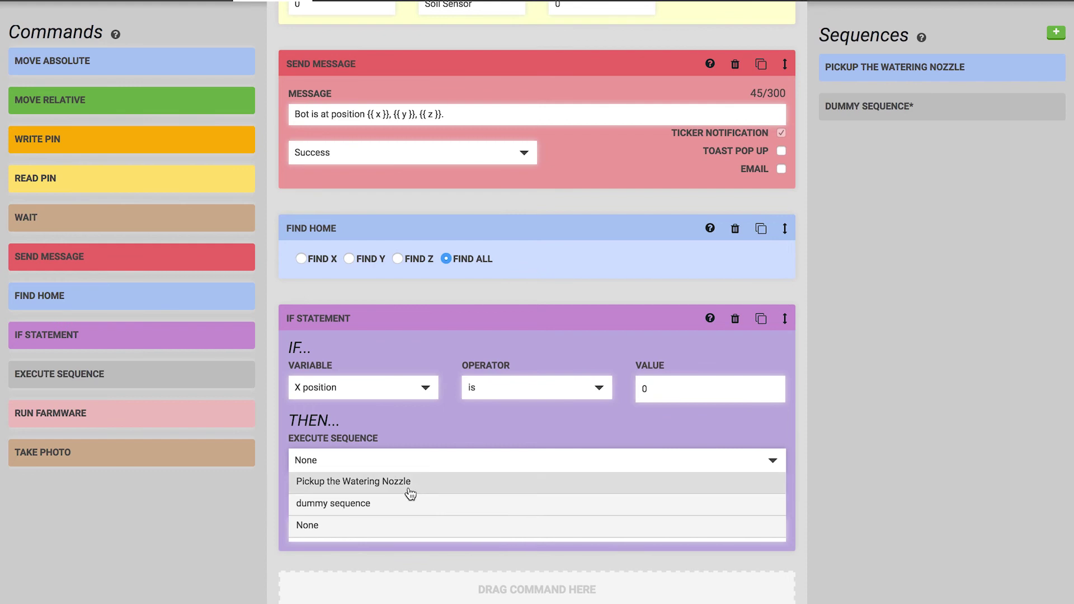
click(435, 436)
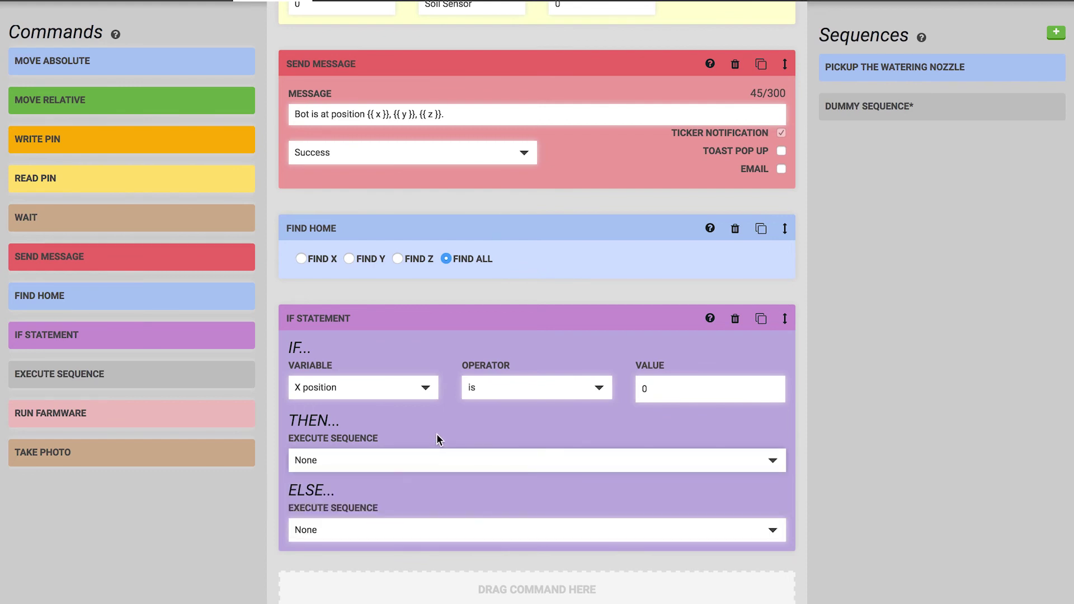
click(402, 393)
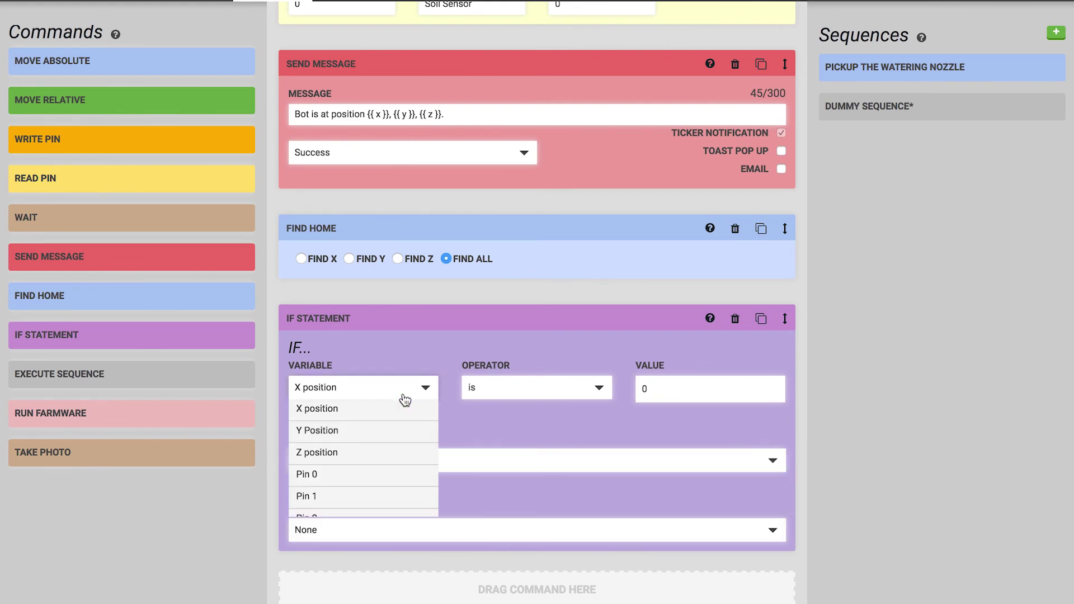
scroll(384, 464, down, 2)
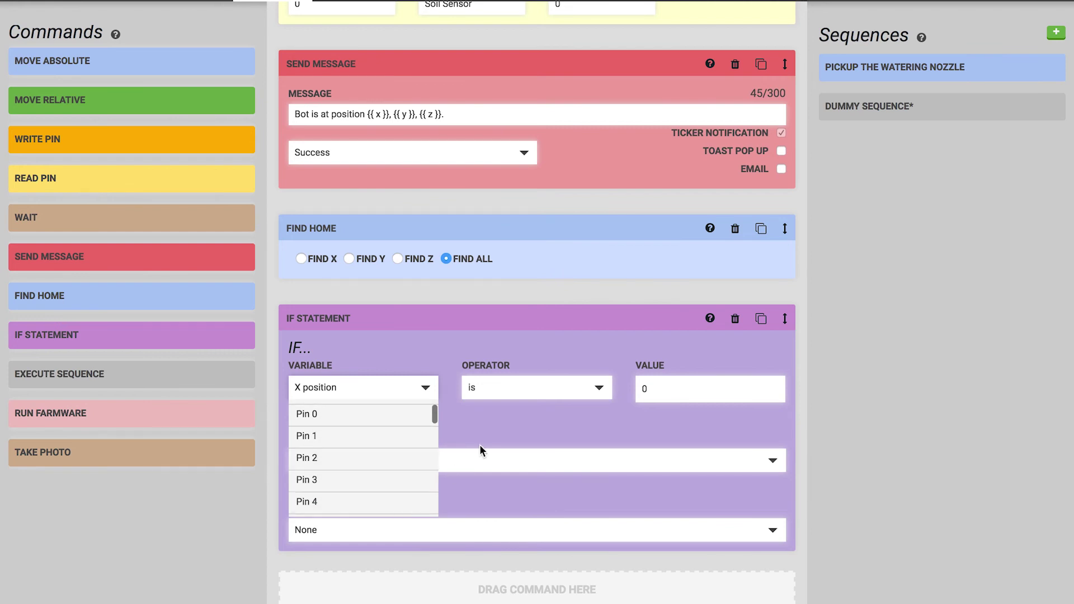
click(537, 383)
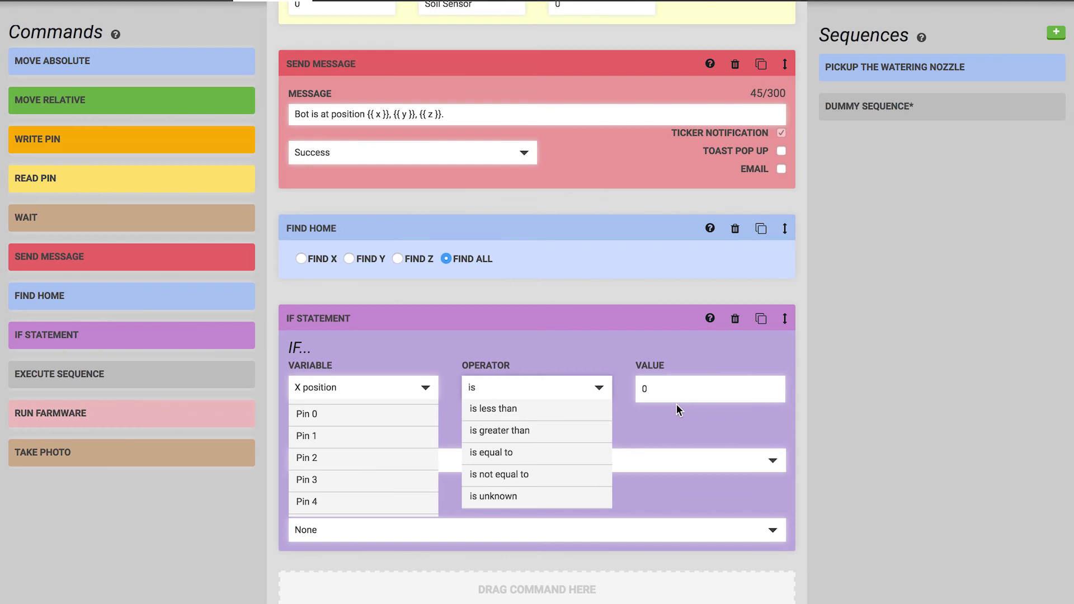
click(570, 388)
click(339, 385)
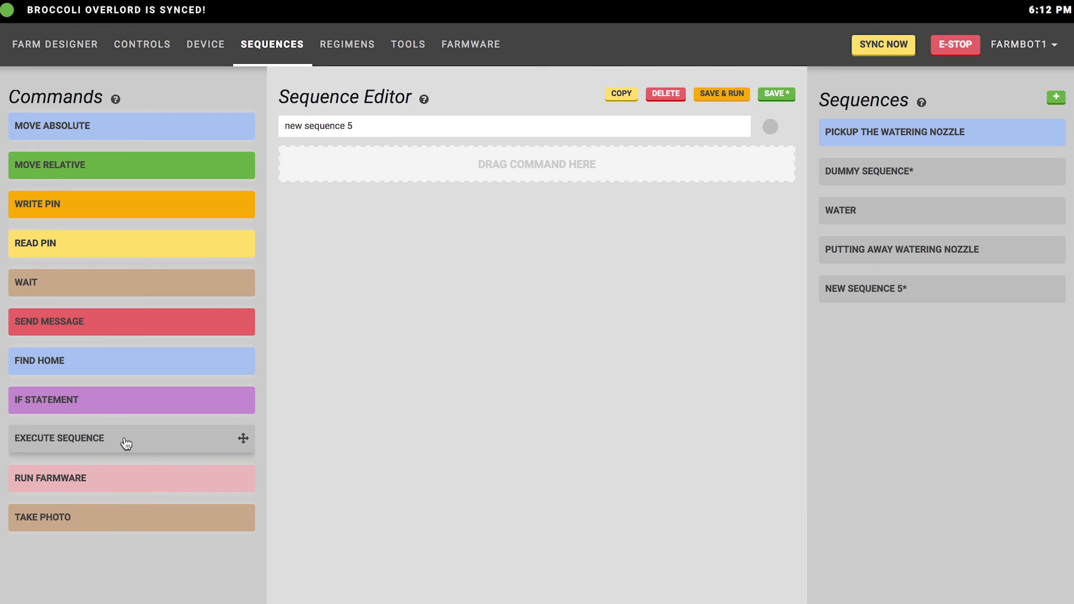
Step: Add three Execute Sequence steps to new sequence 5
click(126, 441)
click(125, 441)
click(125, 441)
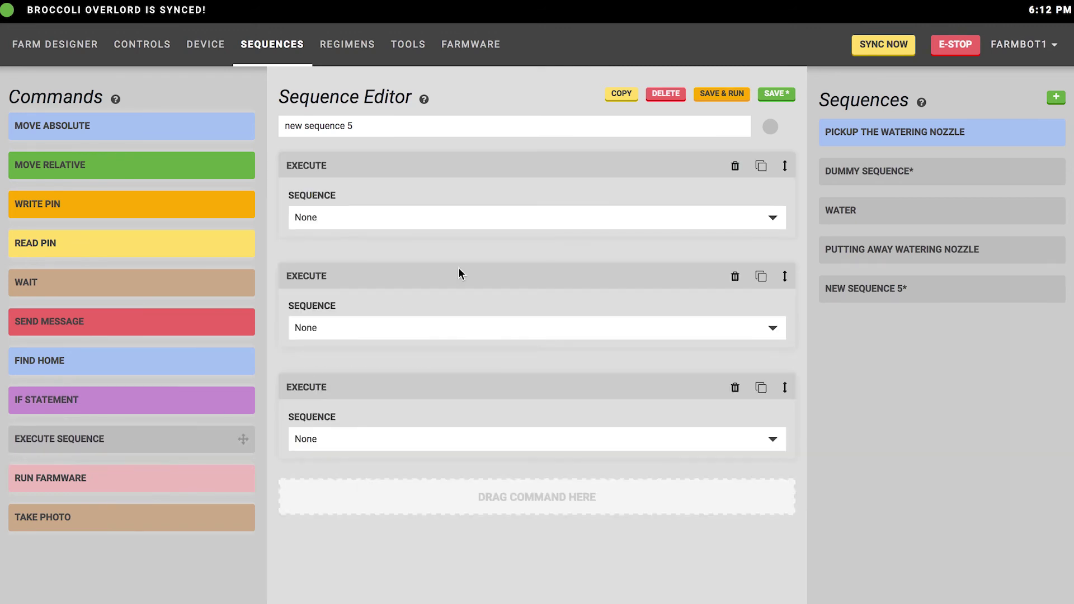
Step: Set them to Pickup the Watering Nozzle, Water, and Putting away watering nozzle, then save
click(512, 224)
click(443, 237)
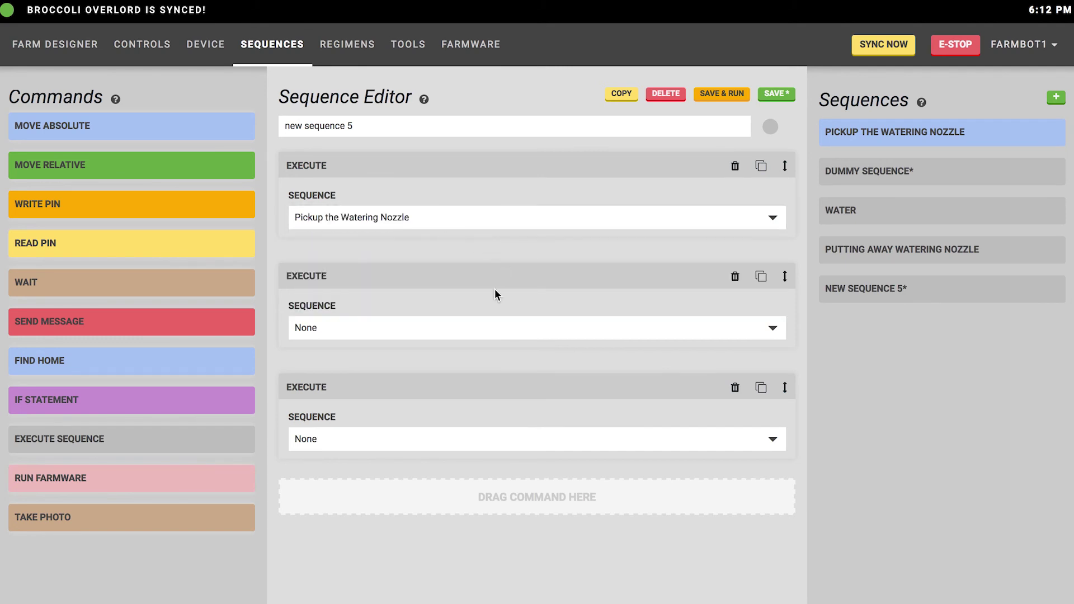
click(464, 331)
click(387, 392)
click(394, 441)
click(358, 526)
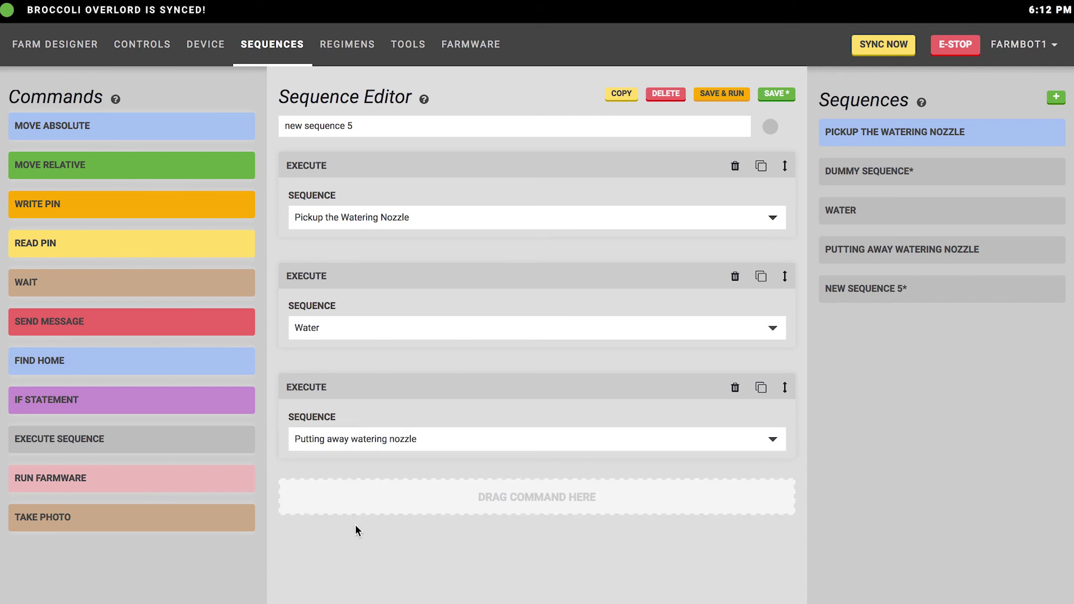
click(778, 95)
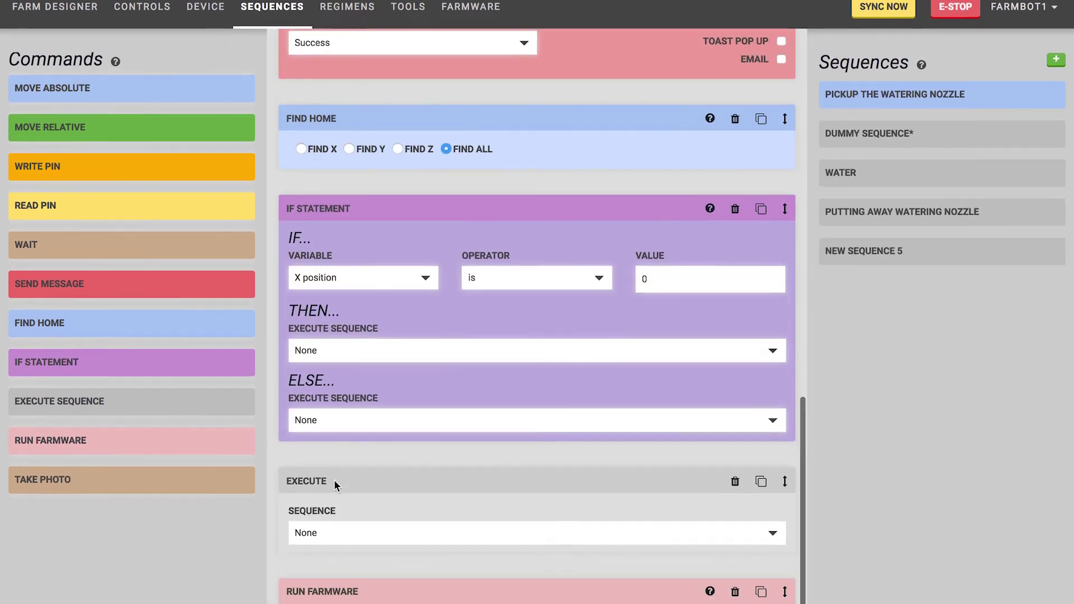
Step: Scroll the dummy sequence down to its Run Farmware plant-detection step and drag Take Photo below it
scroll(333, 478, down, 3)
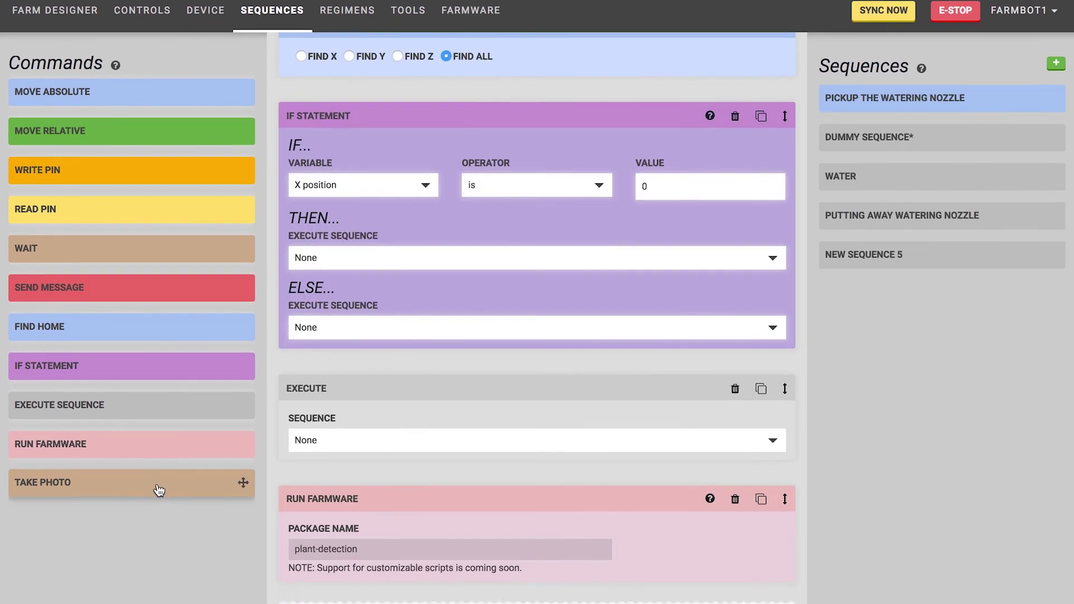
drag(156, 489, 393, 453)
Step: Scroll down to check that Take a Photo follows the Run Farmware step
scroll(391, 442, down, 3)
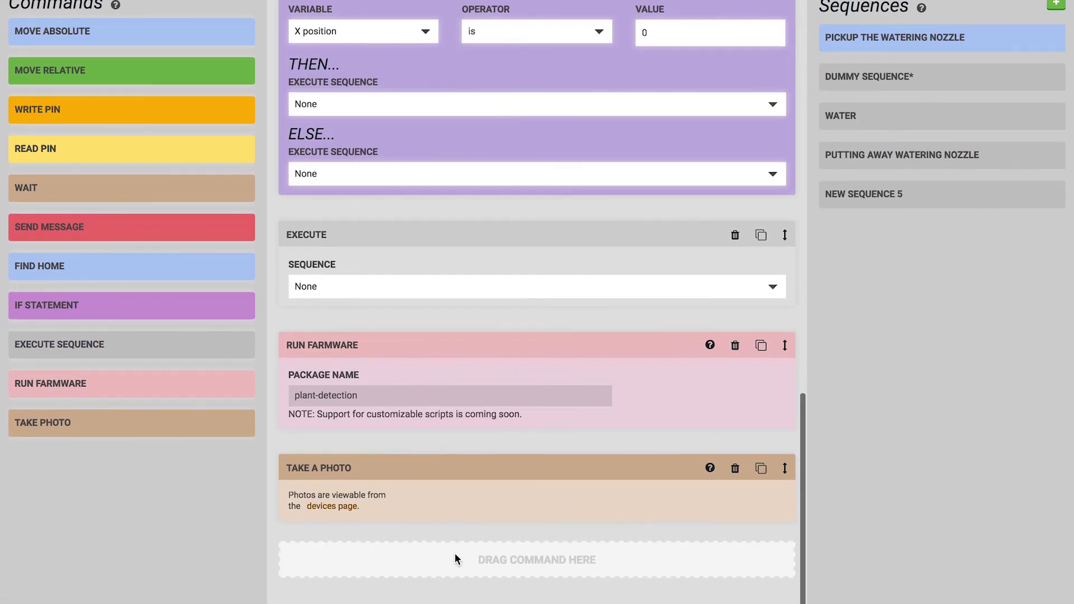